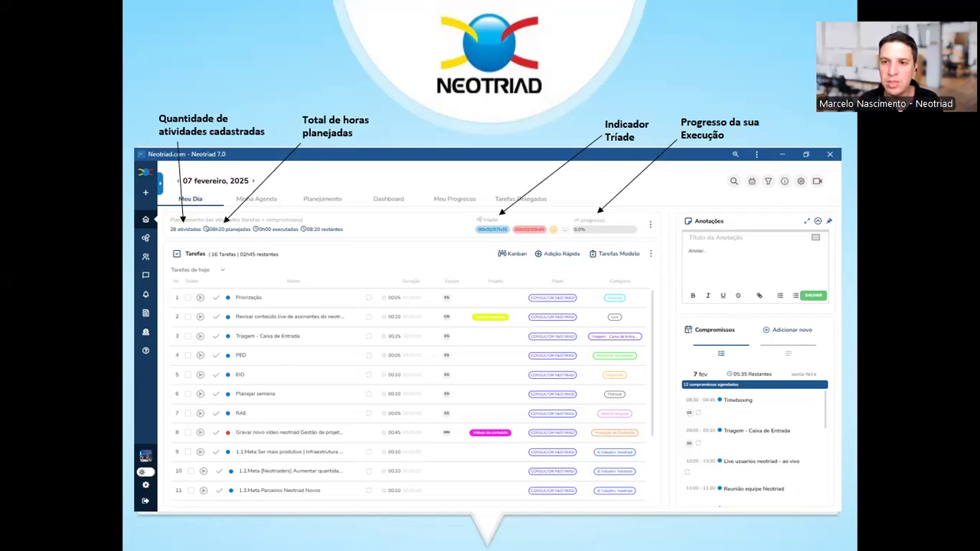
Step: Advance the slideshow to the Método 3P planning slide, exit it and switch to the Neotriad web app
{"action": "key", "text": "Right"}
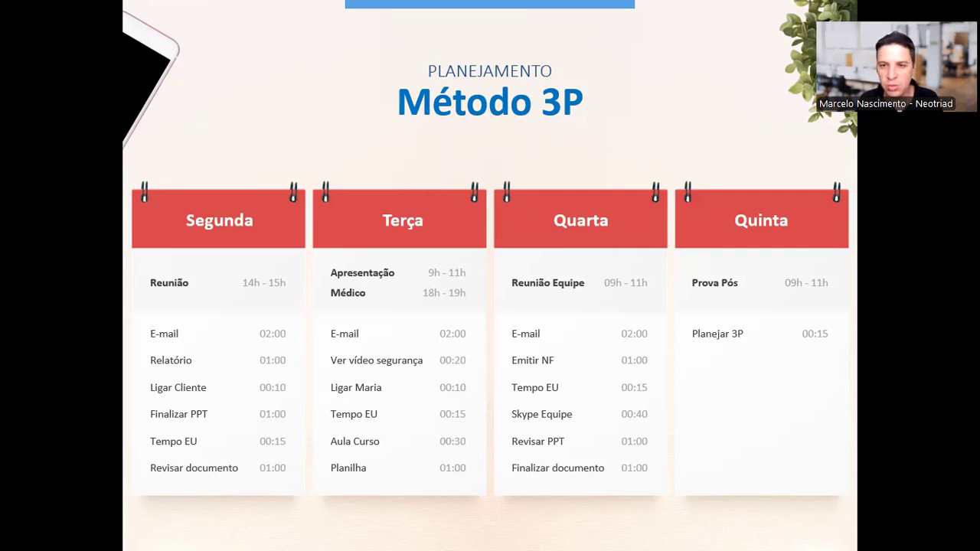
{"action": "key", "text": "Escape"}
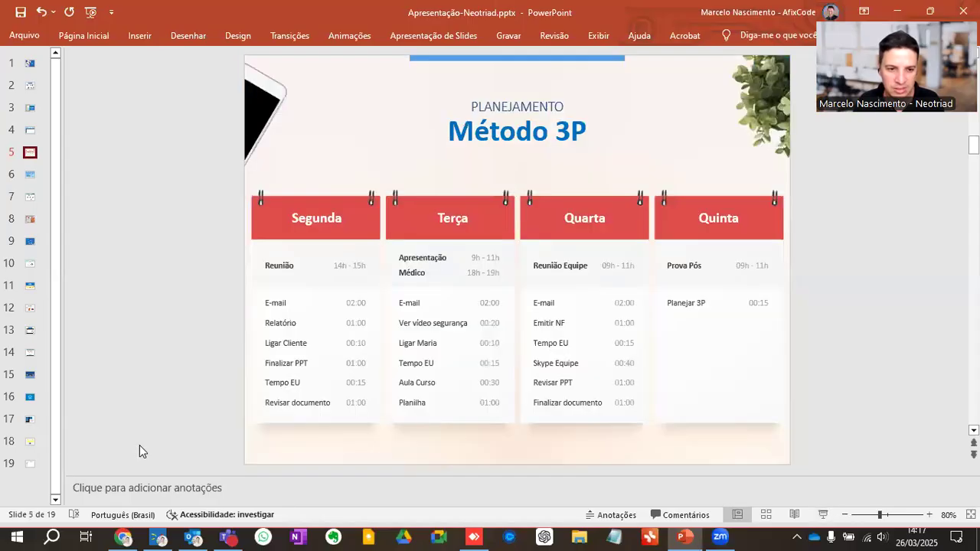
{"action": "left_click", "coordinate": [127, 536]}
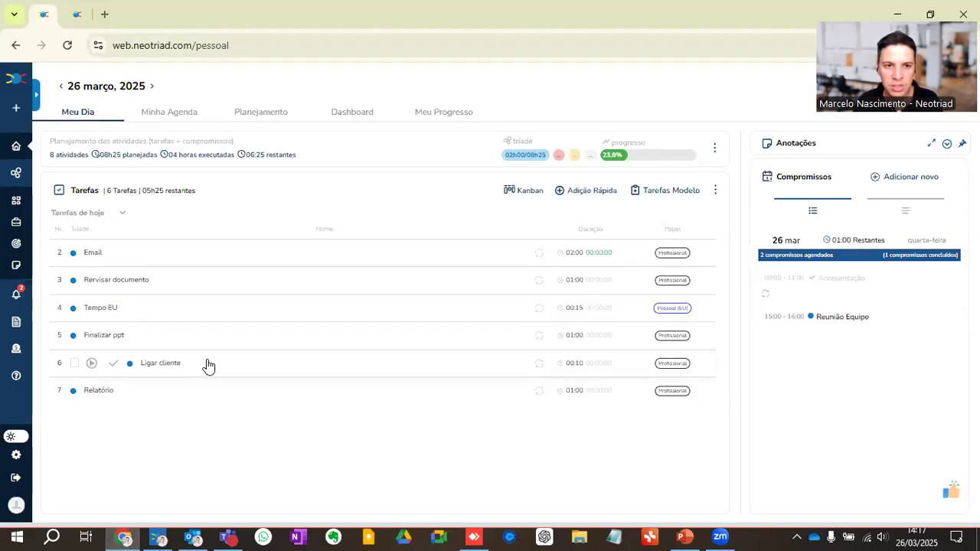
Step: Start a new task named "Elaborar: apresentação"
{"action": "left_click", "coordinate": [16, 110]}
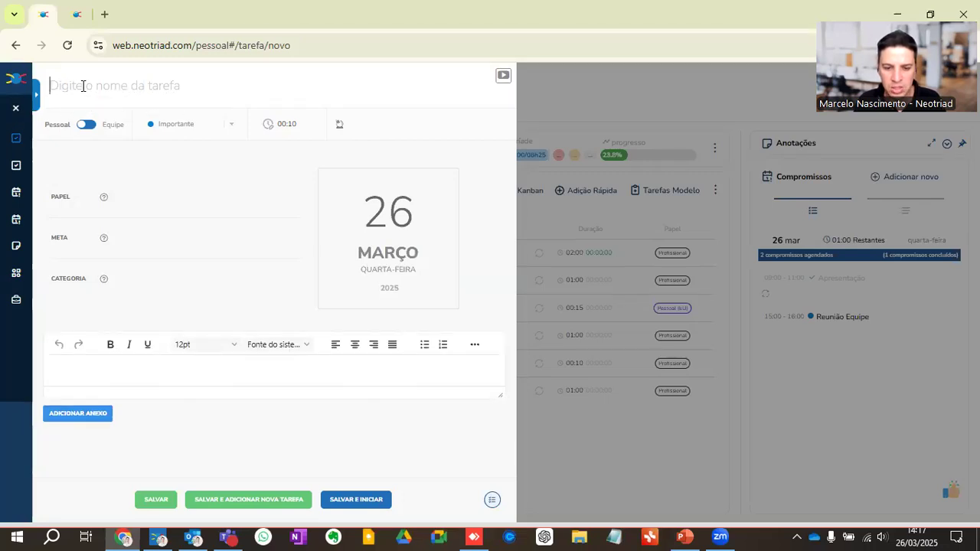
{"action": "type", "text": "Elaborar: apresentação"}
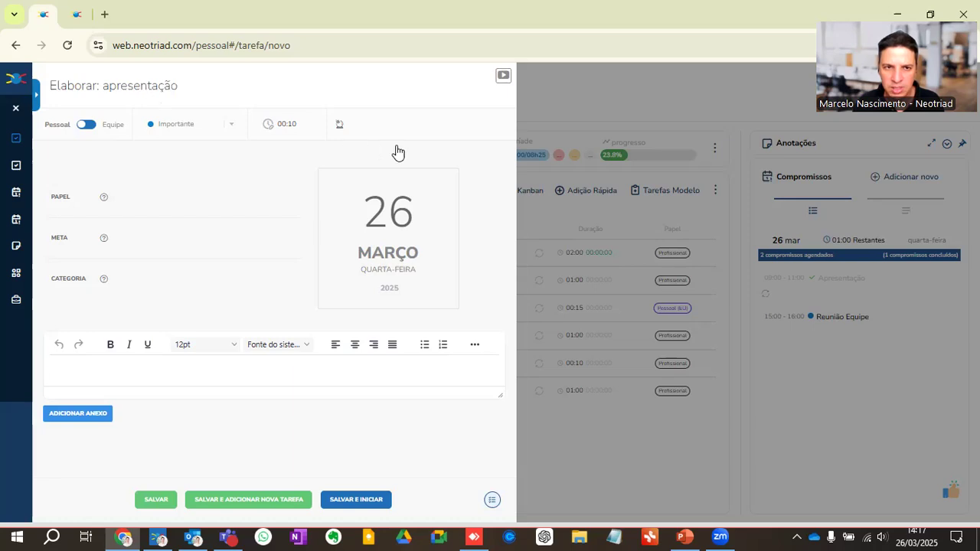
Step: Set the task's duration to 00:45 and choose Importante as its priority
{"action": "left_click", "coordinate": [317, 131]}
{"action": "left_click", "coordinate": [293, 188]}
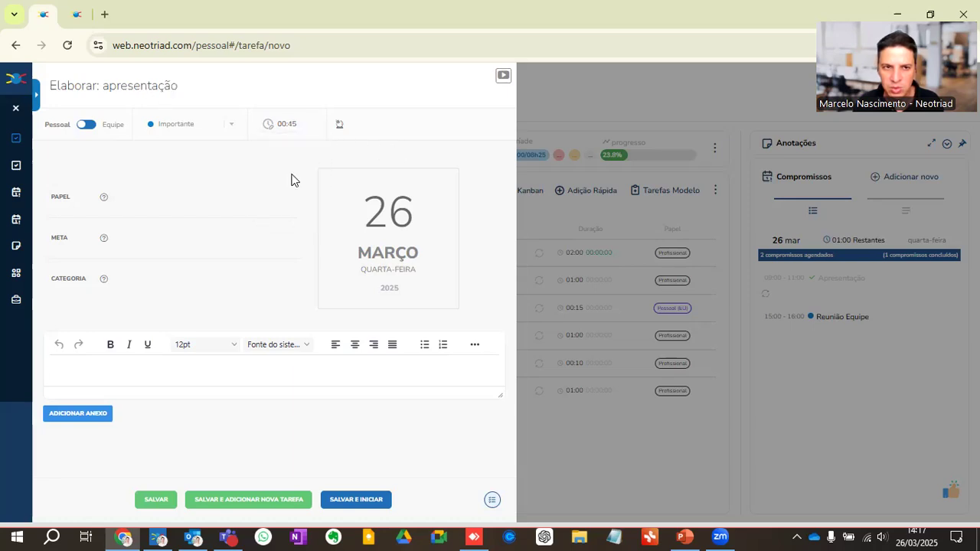
{"action": "left_click", "coordinate": [169, 126]}
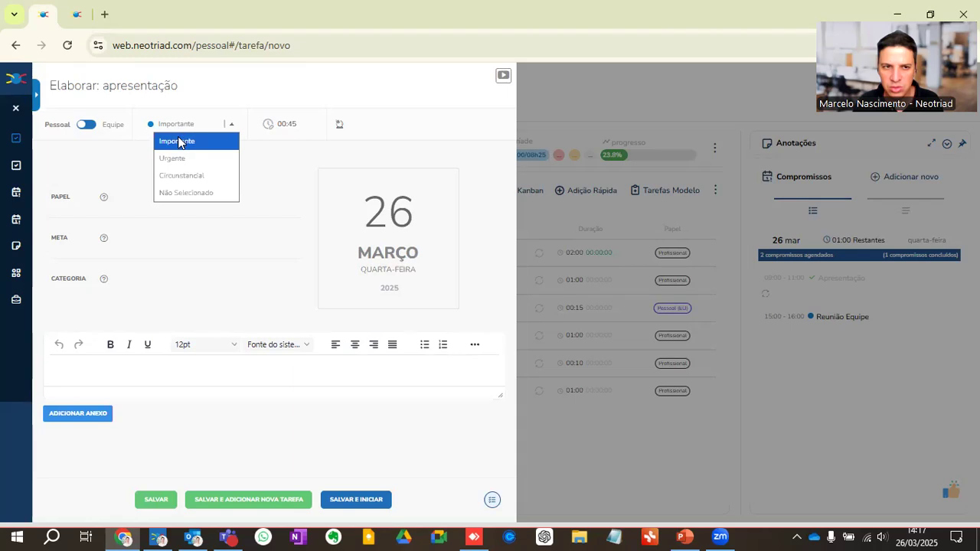
{"action": "left_click", "coordinate": [178, 142]}
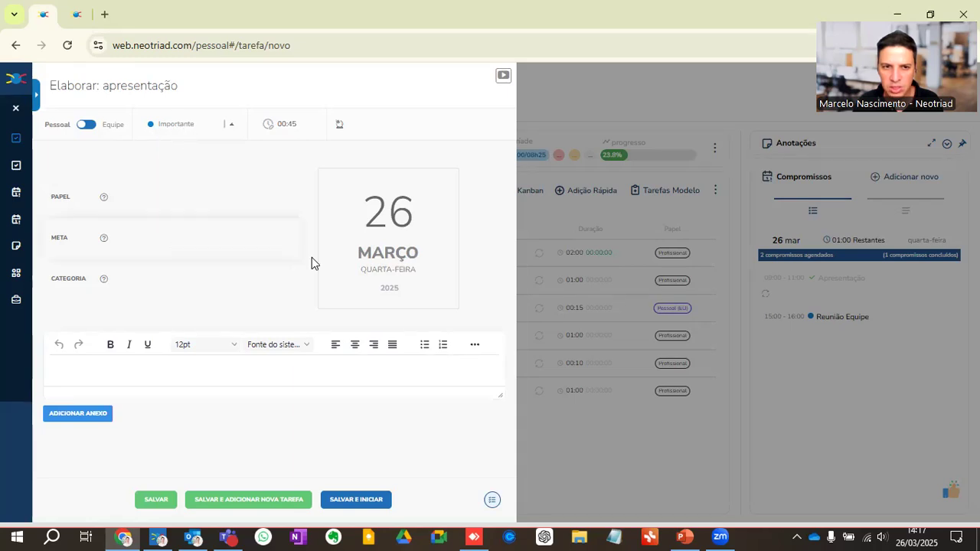
Step: Schedule the task for 26 March 2025 and assign it the Profissional role
{"action": "left_click", "coordinate": [387, 238]}
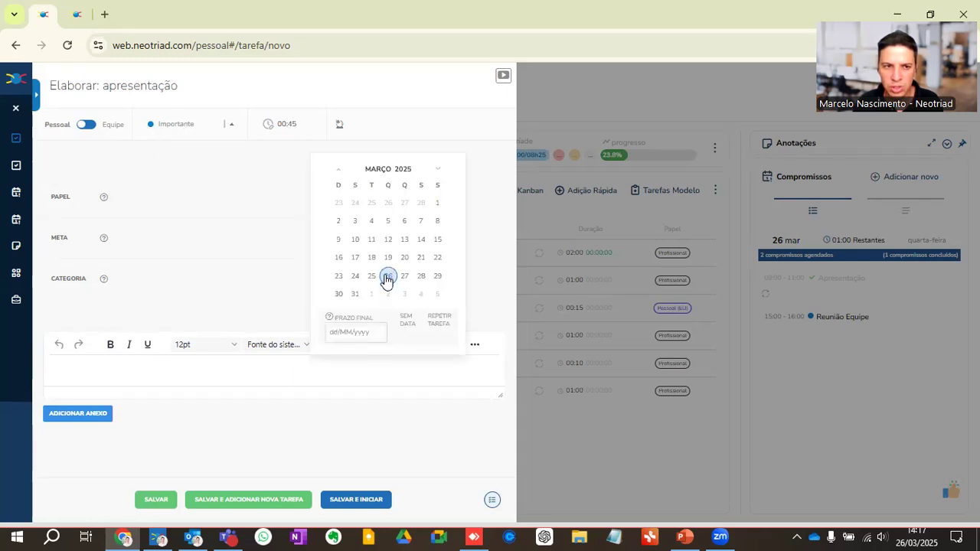
{"action": "left_click", "coordinate": [386, 277]}
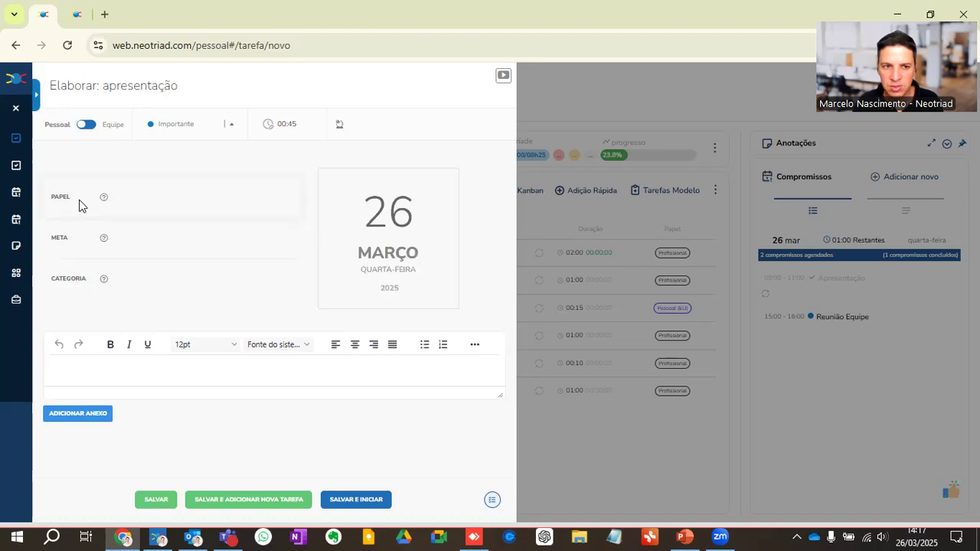
{"action": "left_click", "coordinate": [132, 200]}
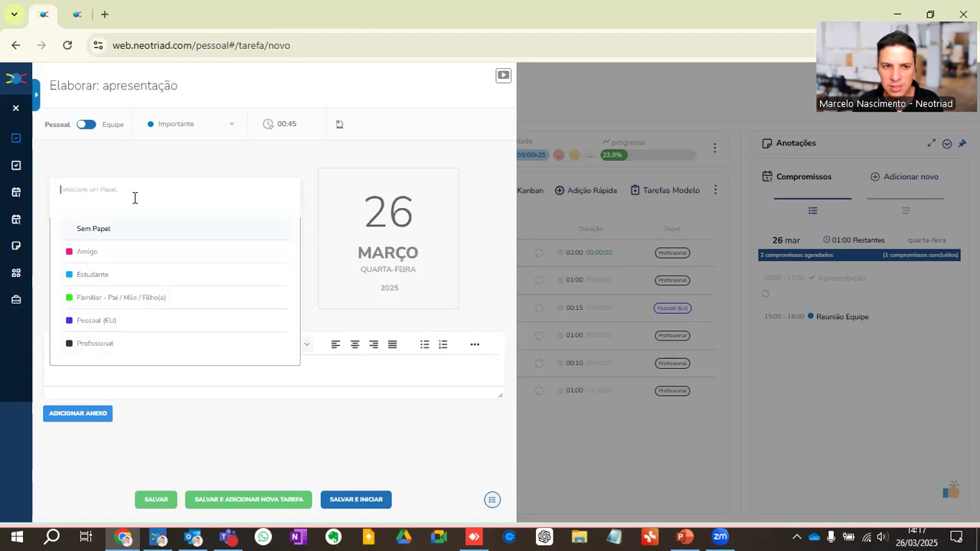
{"action": "left_click", "coordinate": [127, 351]}
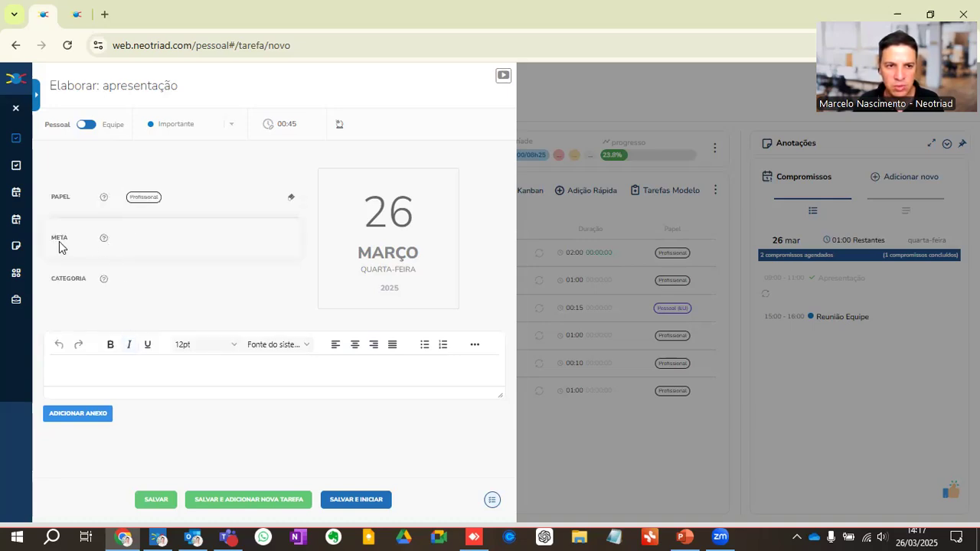
Step: Set the task's category to Trabalho and save it
{"action": "left_click", "coordinate": [127, 239]}
{"action": "left_click", "coordinate": [43, 252]}
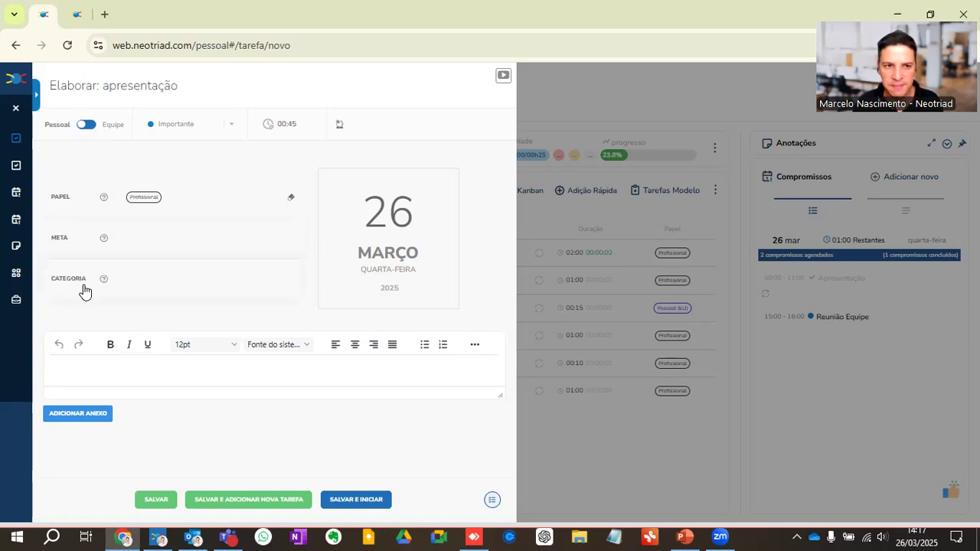
{"action": "left_click", "coordinate": [144, 278]}
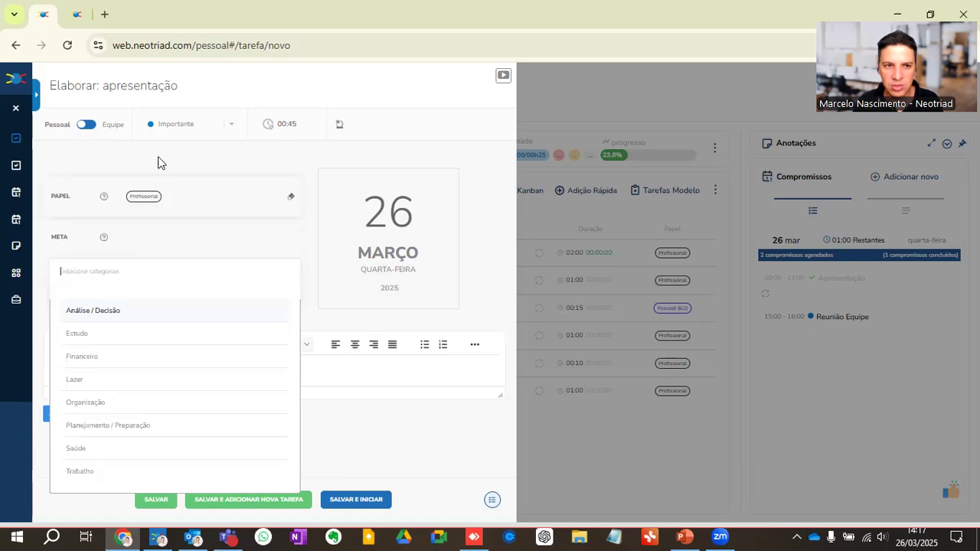
{"action": "left_click", "coordinate": [107, 472]}
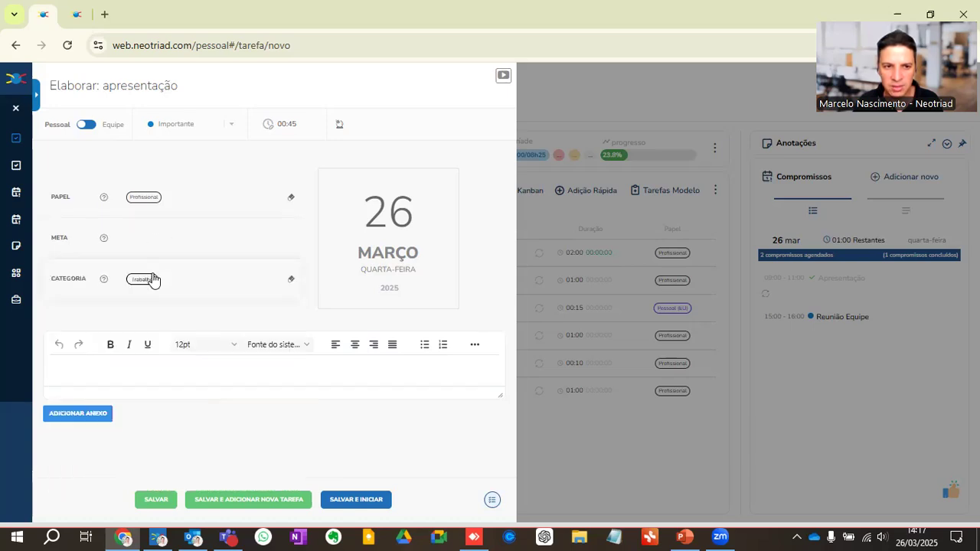
{"action": "left_click", "coordinate": [149, 500]}
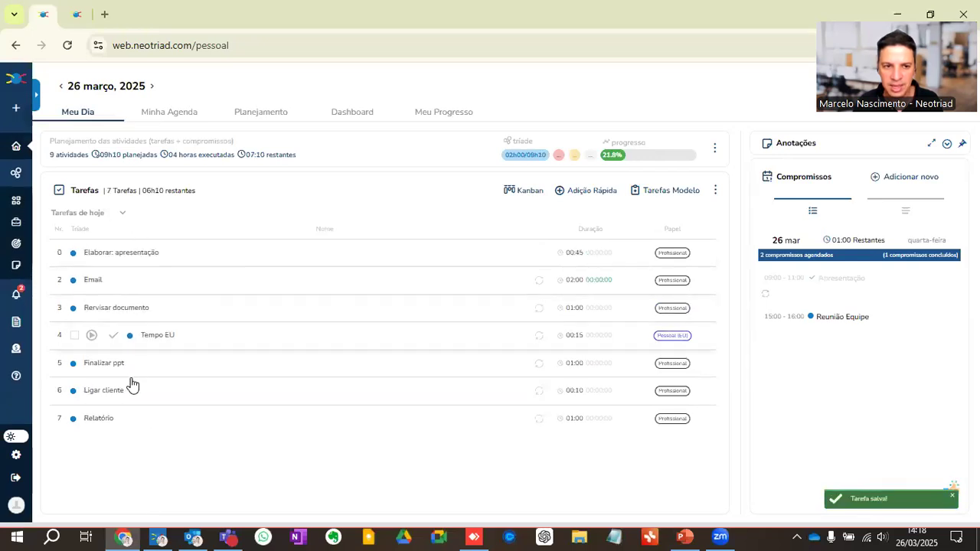
Step: Reorder today's tasks so Relatório comes first and Ligar cliente second
{"action": "left_click_drag", "start_coordinate": [154, 402], "coordinate": [149, 257]}
{"action": "left_click_drag", "start_coordinate": [127, 420], "coordinate": [135, 283]}
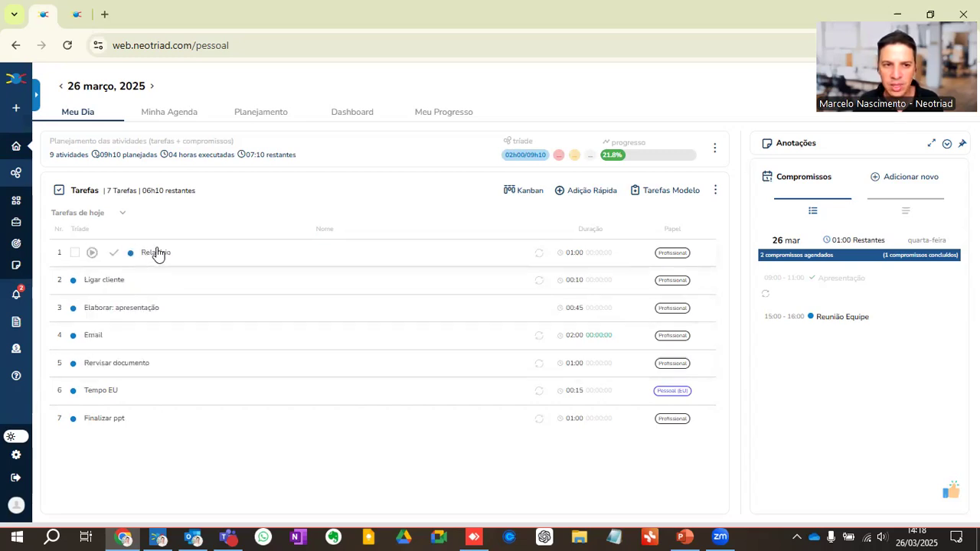
Step: Start the timers on Relatório and Ligar cliente, then mark Ligar cliente as done
{"action": "left_click", "coordinate": [91, 252]}
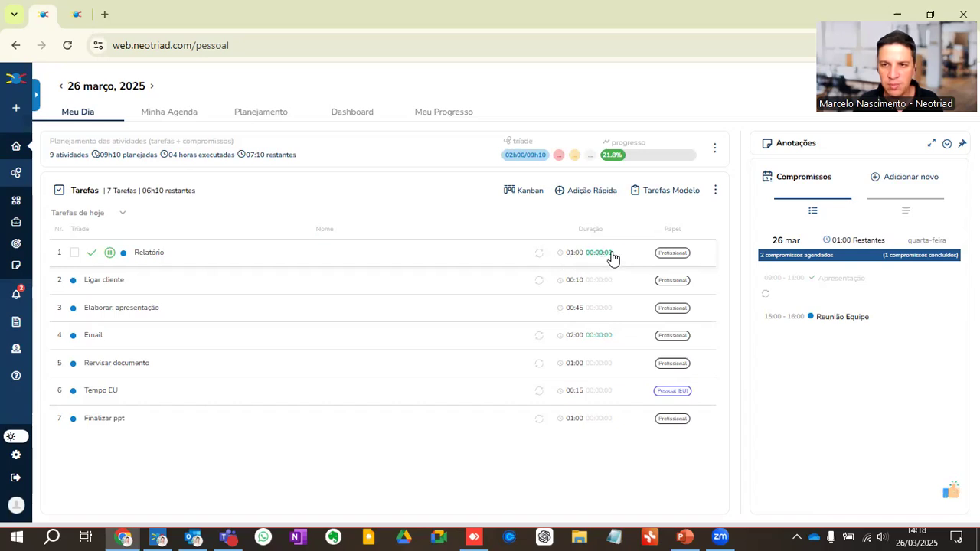
{"action": "left_click", "coordinate": [108, 281]}
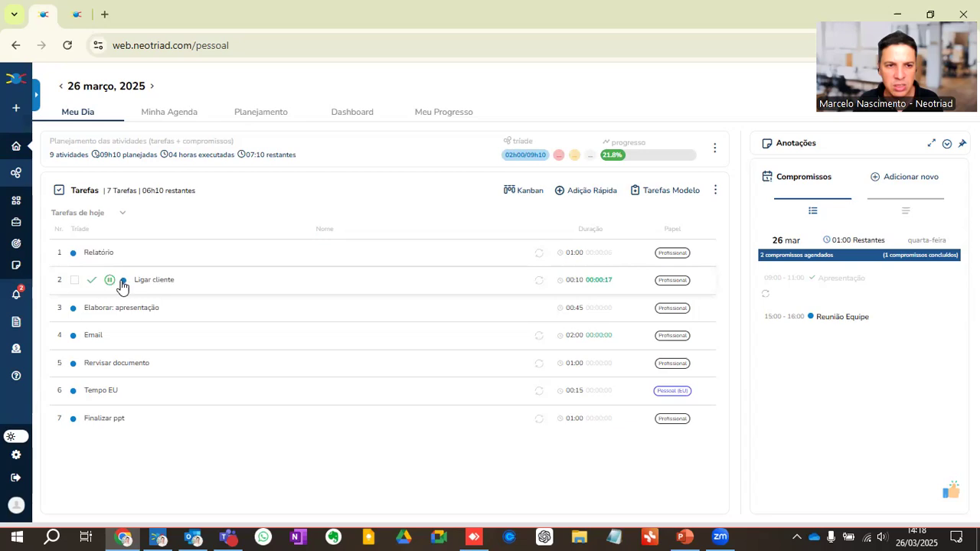
{"action": "left_click", "coordinate": [92, 281]}
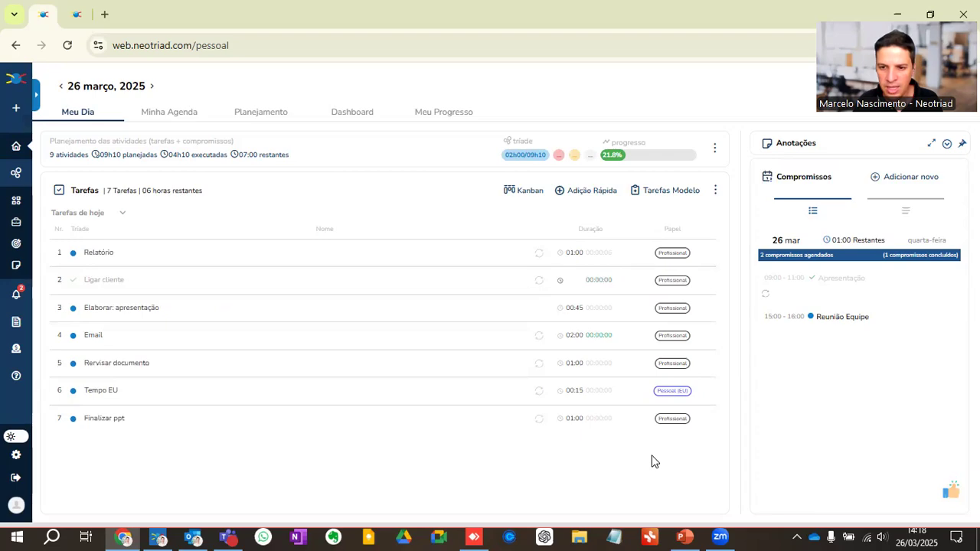
Step: Resume the slideshow, step through the tool and integrations slides, and exit it
{"action": "key", "text": "alt+Tab"}
{"action": "left_click", "coordinate": [823, 516]}
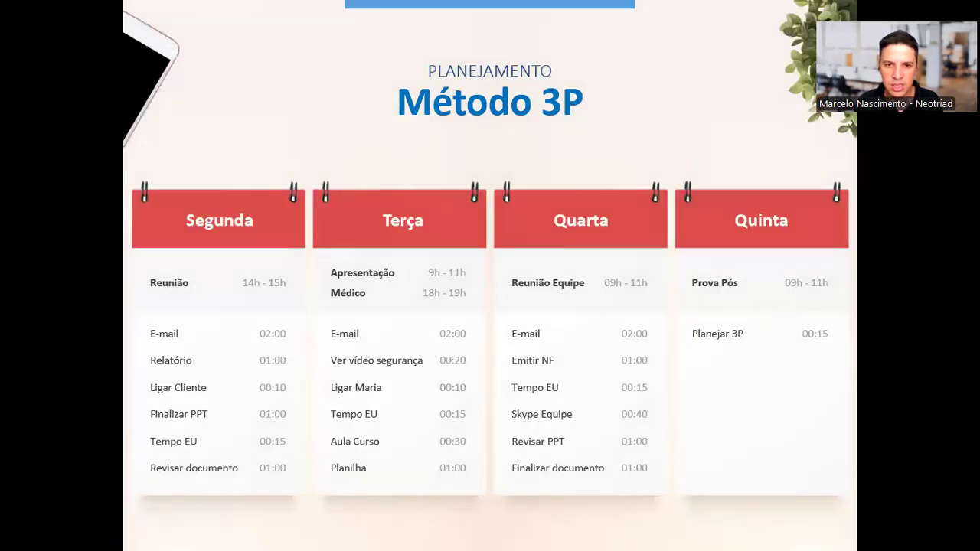
{"action": "key", "text": "Right"}
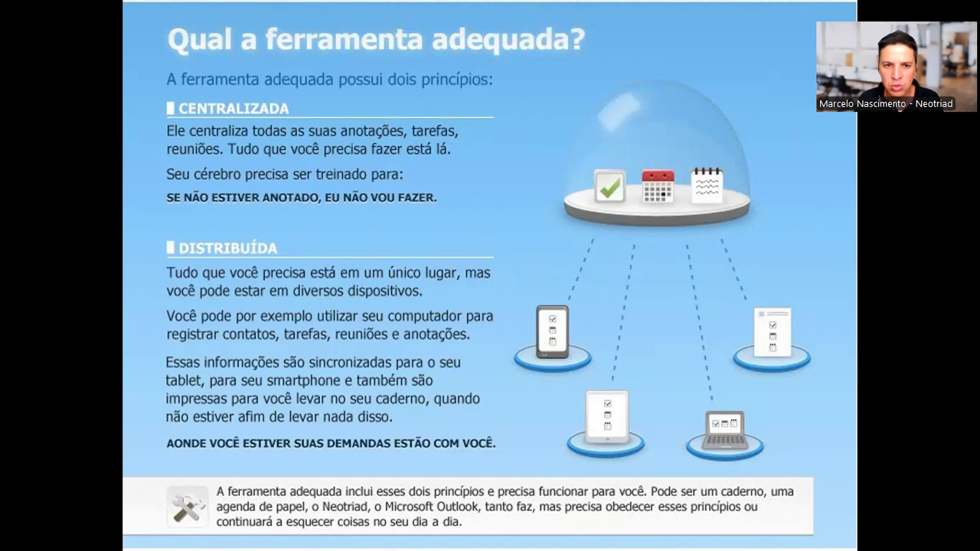
{"action": "key", "text": "Right"}
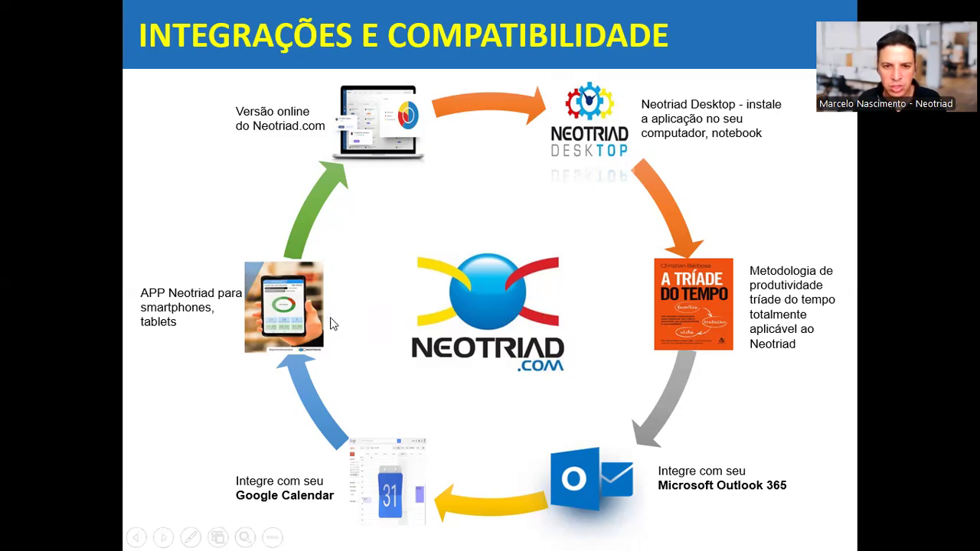
{"action": "key", "text": "Escape"}
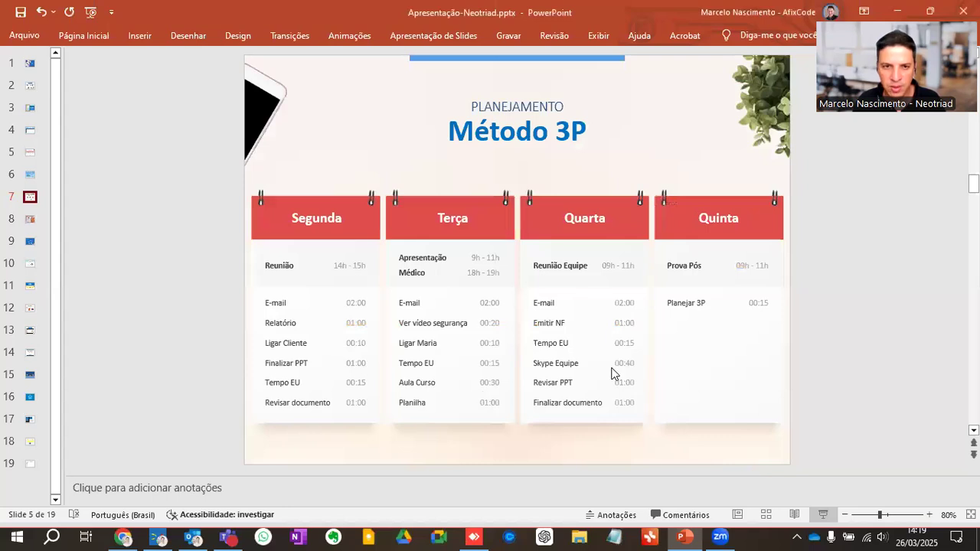
Step: Switch to the Neotriad desktop app and browse the sidebar's Método tríade, Equipes and Relatórios sections
{"action": "key", "text": "alt+Tab"}
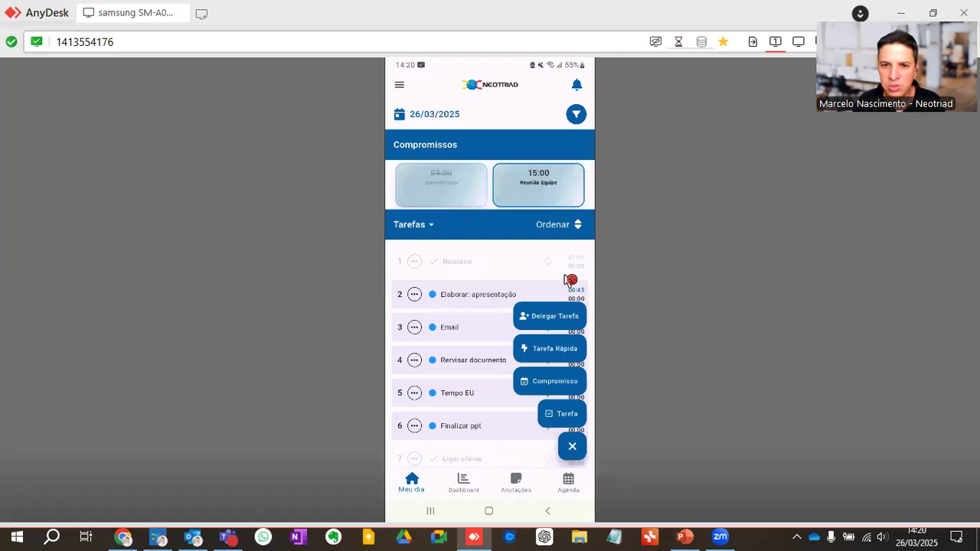
{"action": "left_click", "coordinate": [157, 537]}
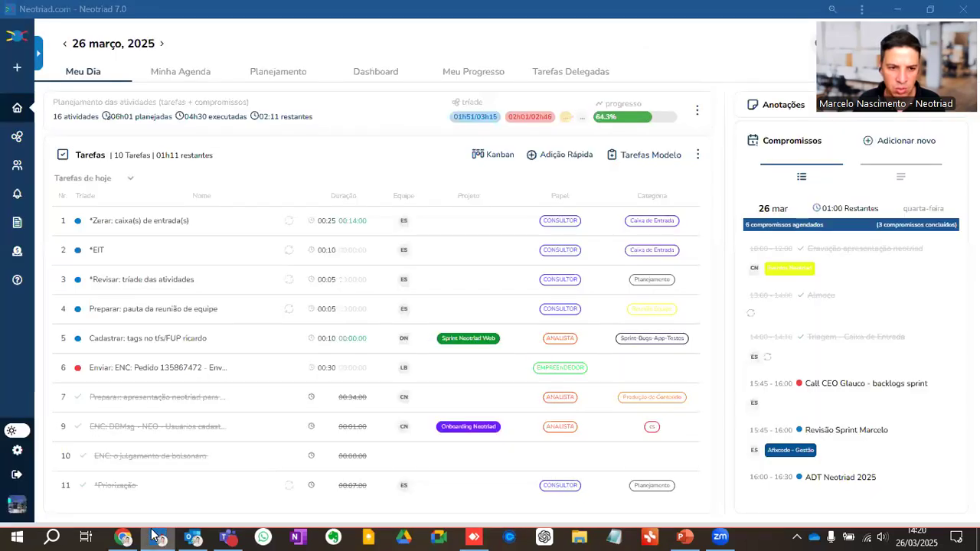
{"action": "left_click", "coordinate": [37, 56]}
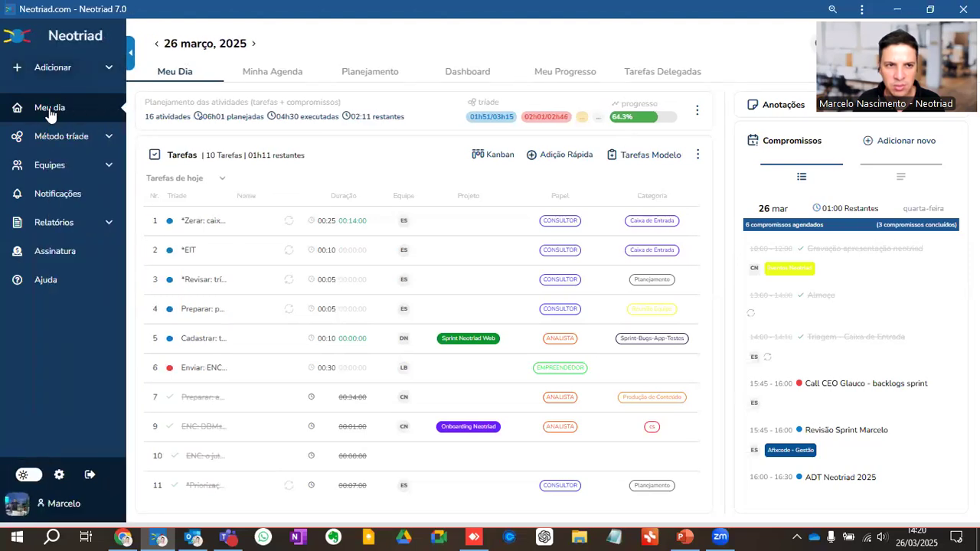
{"action": "left_click", "coordinate": [53, 144]}
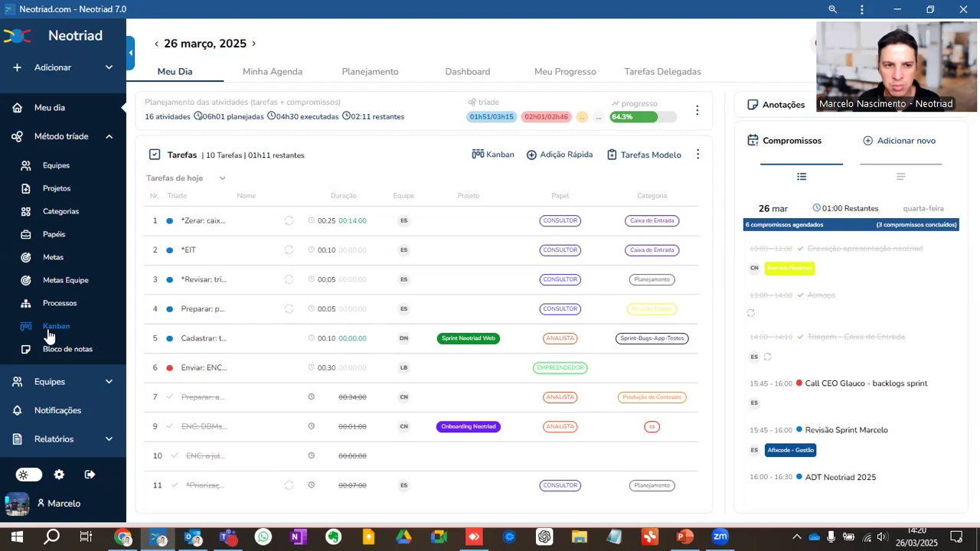
{"action": "left_click", "coordinate": [63, 142]}
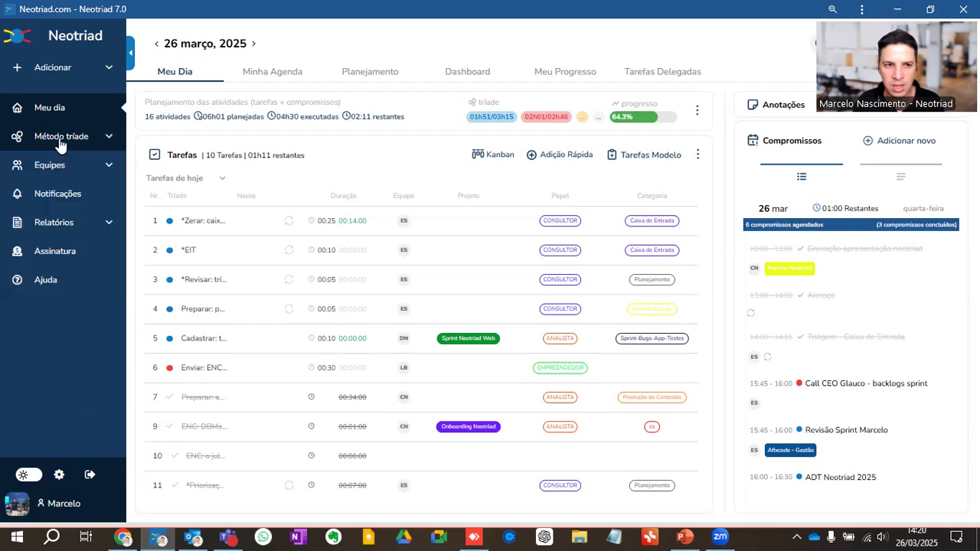
{"action": "left_click", "coordinate": [48, 165]}
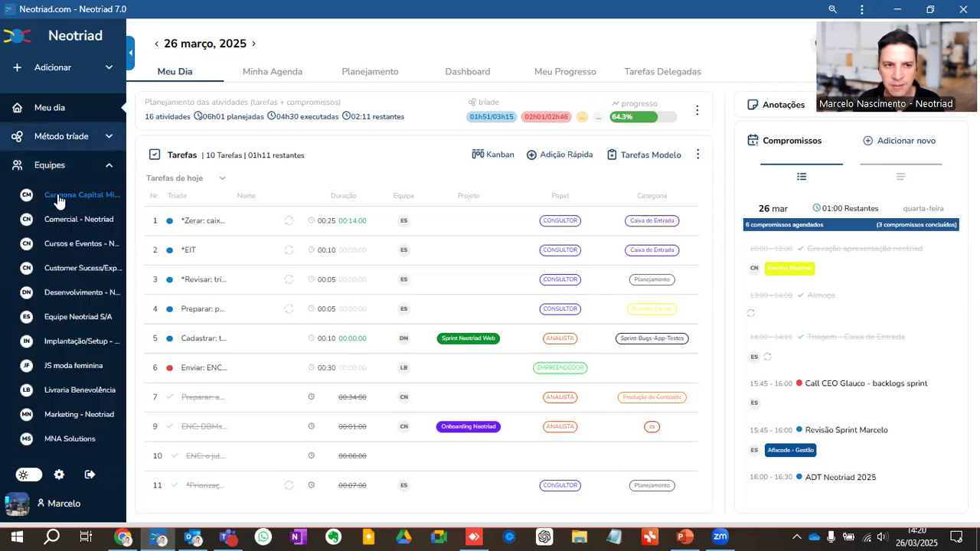
{"action": "left_click", "coordinate": [59, 197]}
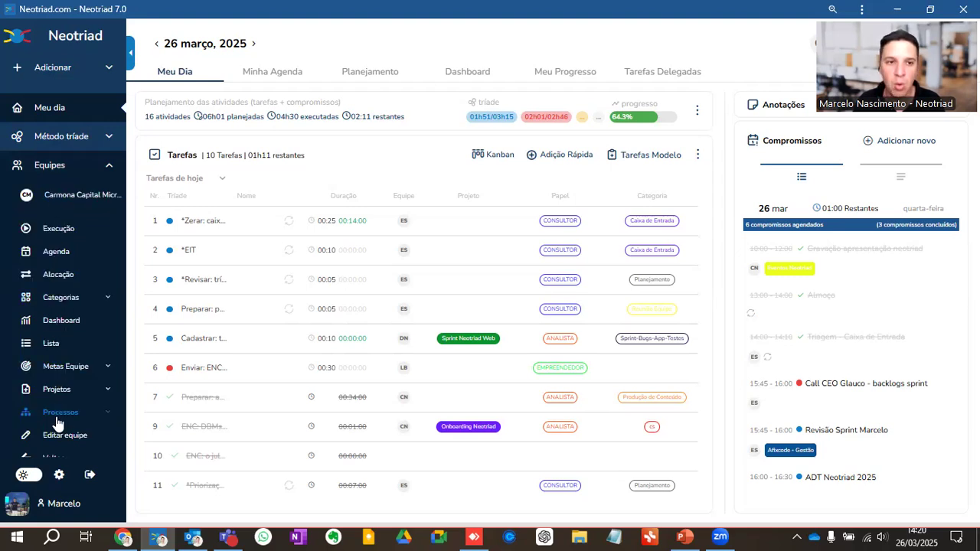
{"action": "left_click", "coordinate": [49, 173]}
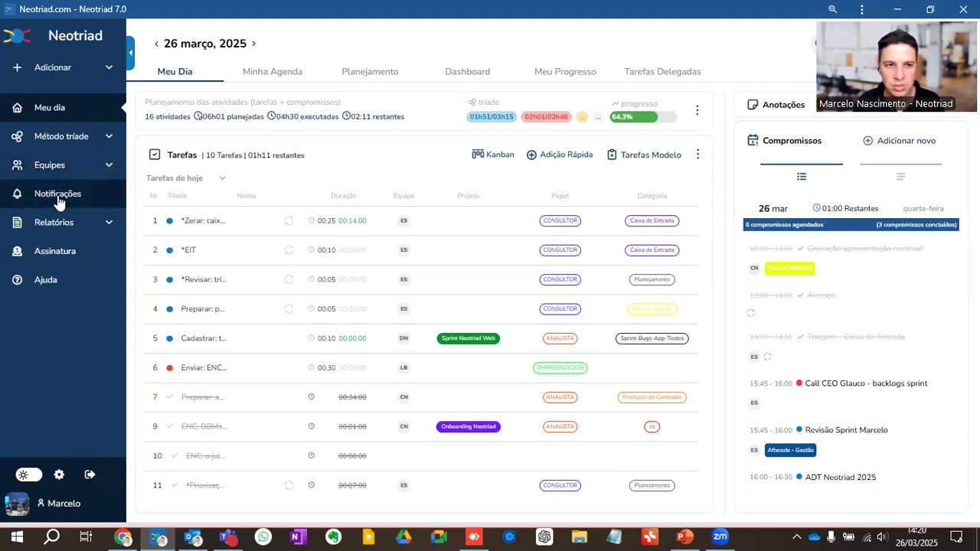
{"action": "left_click", "coordinate": [58, 224]}
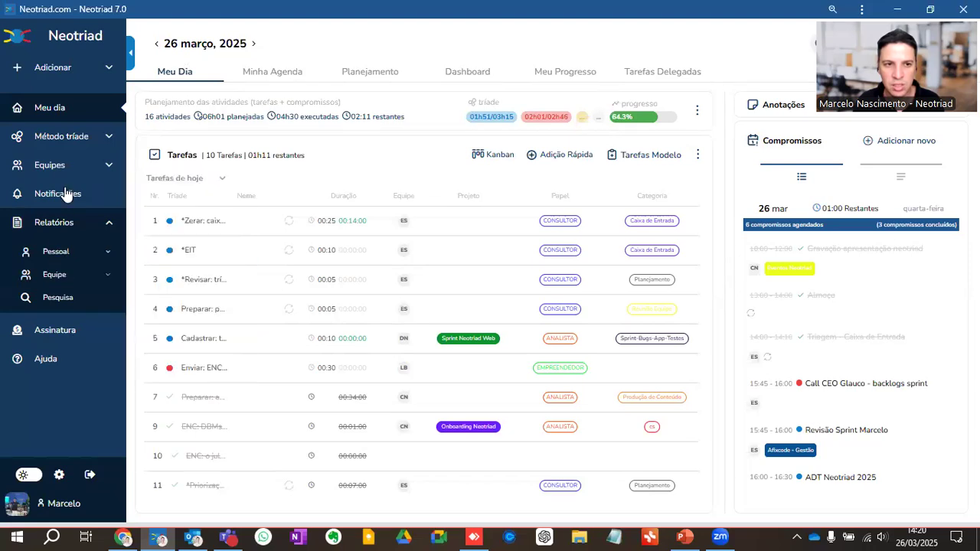
Step: Collapse the sidebar and open the Minha Agenda weekly view
{"action": "left_click", "coordinate": [130, 52]}
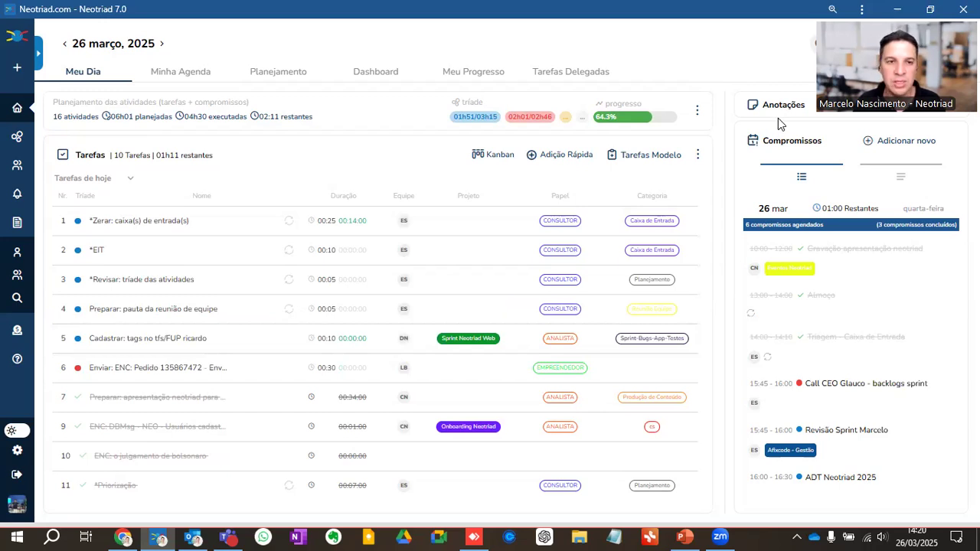
{"action": "left_click", "coordinate": [181, 73]}
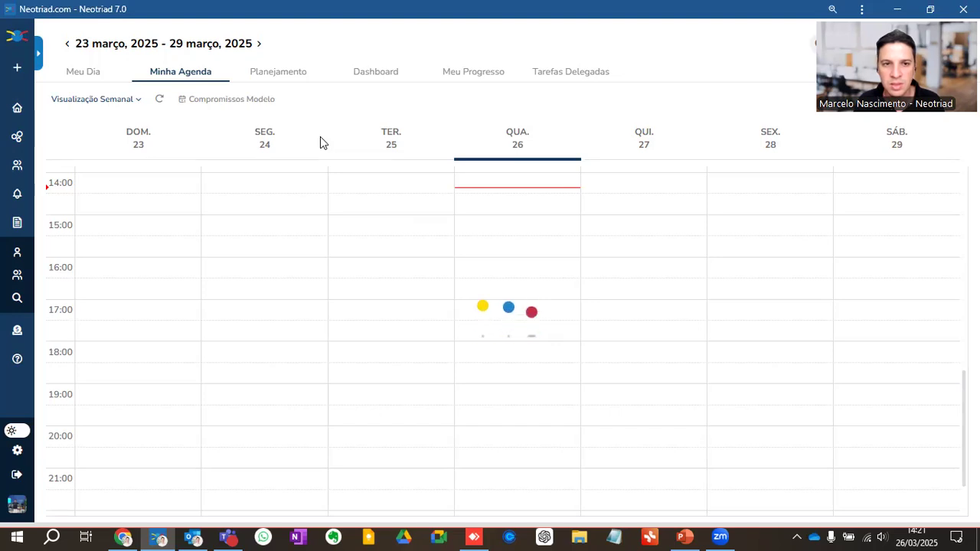
Step: Scroll through the Minha Agenda weekly view to review the week's appointments
{"action": "scroll", "coordinate": [563, 328], "scroll_direction": "up", "scroll_amount": 3}
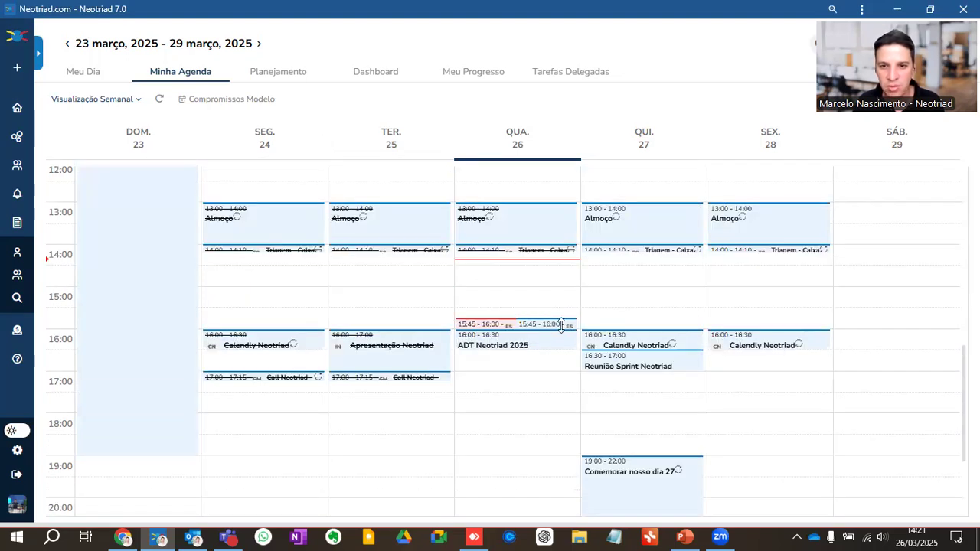
{"action": "scroll", "coordinate": [571, 333], "scroll_direction": "up", "scroll_amount": 3}
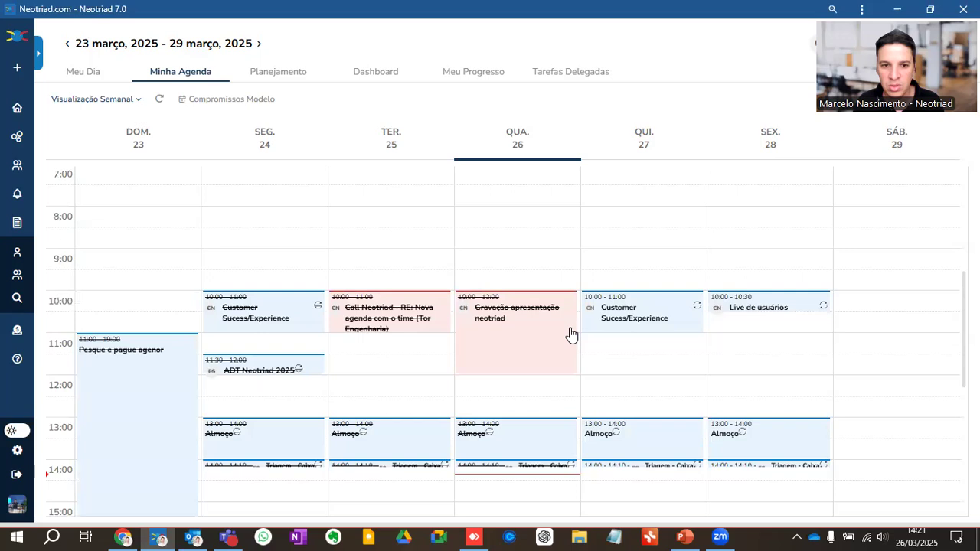
{"action": "scroll", "coordinate": [567, 310], "scroll_direction": "up", "scroll_amount": 3}
{"action": "scroll", "coordinate": [578, 279], "scroll_direction": "down", "scroll_amount": 10}
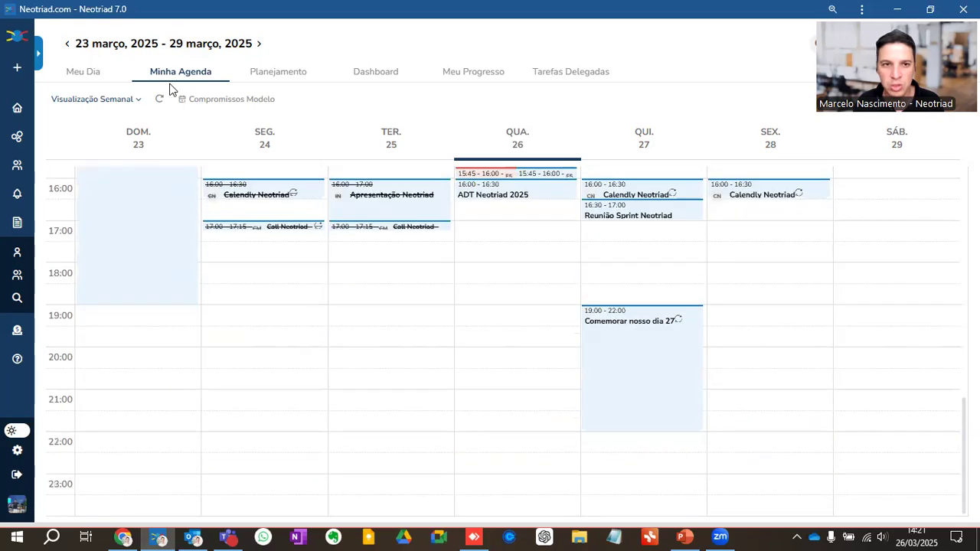
Step: Open Planejamento and schedule the pending task 4 Princípios da Administração do Tempo on Saturday 29/03
{"action": "left_click", "coordinate": [276, 76]}
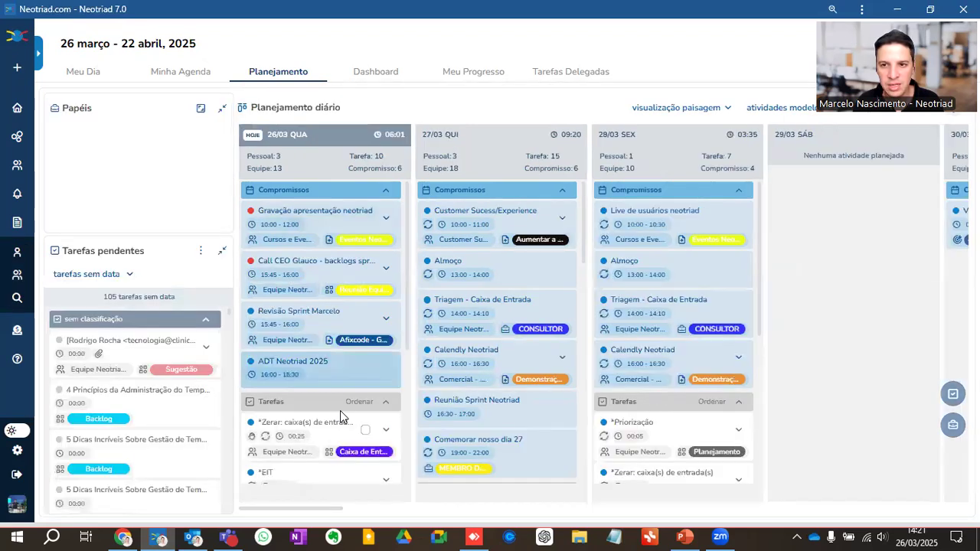
{"action": "mouse_move", "coordinate": [79, 163]}
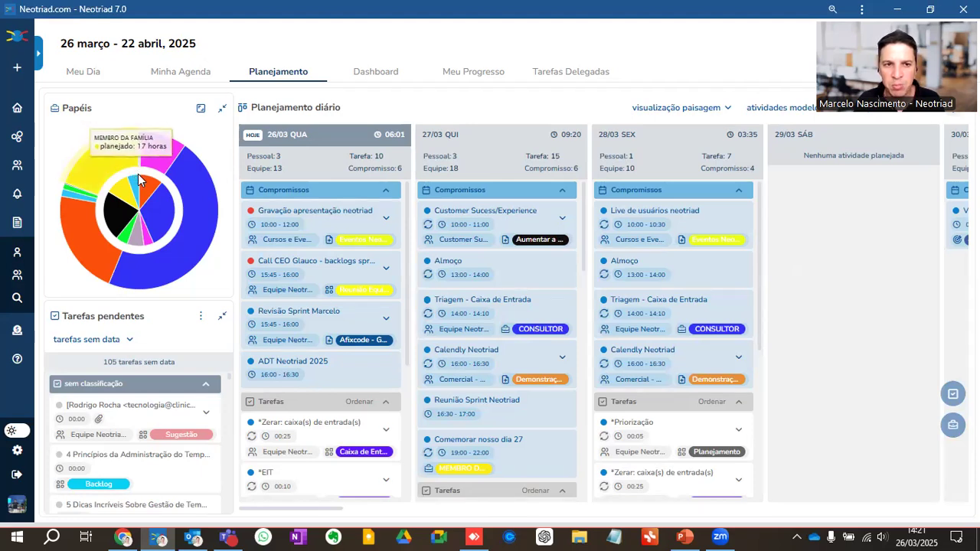
{"action": "mouse_move", "coordinate": [159, 210]}
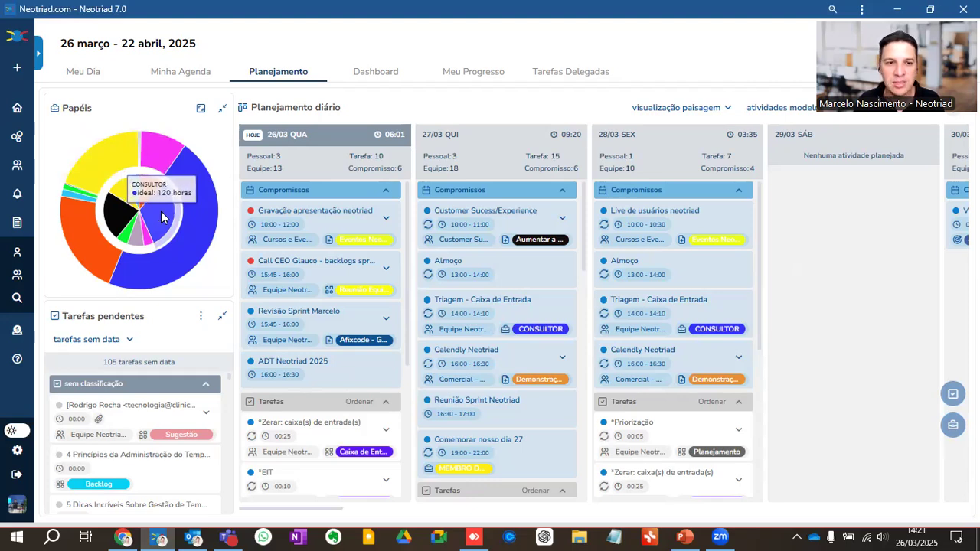
{"action": "mouse_move", "coordinate": [191, 185]}
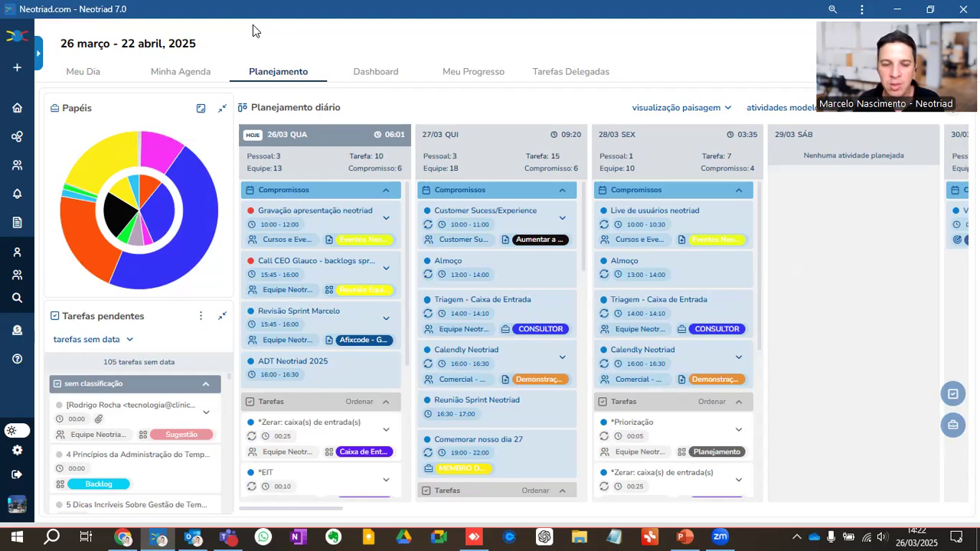
{"action": "mouse_move", "coordinate": [206, 278]}
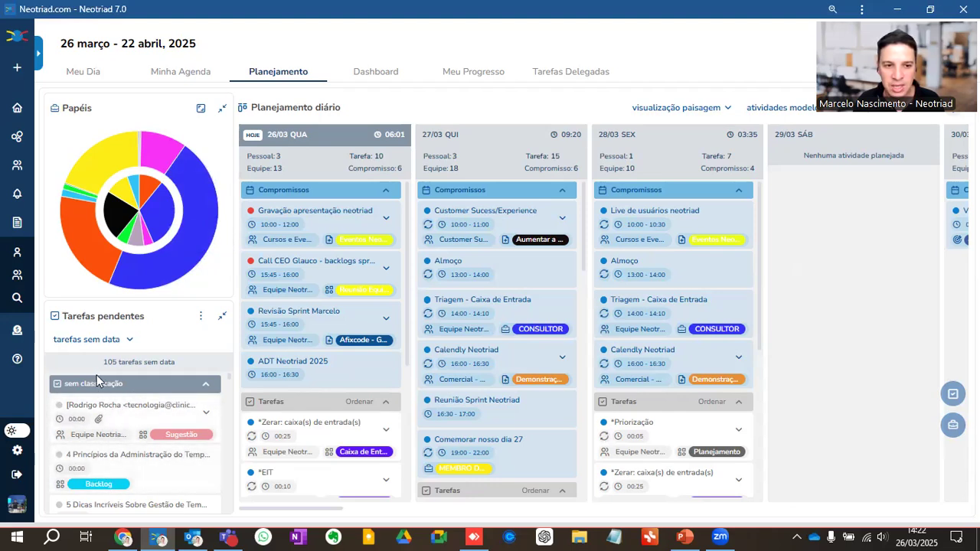
{"action": "left_click_drag", "start_coordinate": [98, 465], "coordinate": [847, 254]}
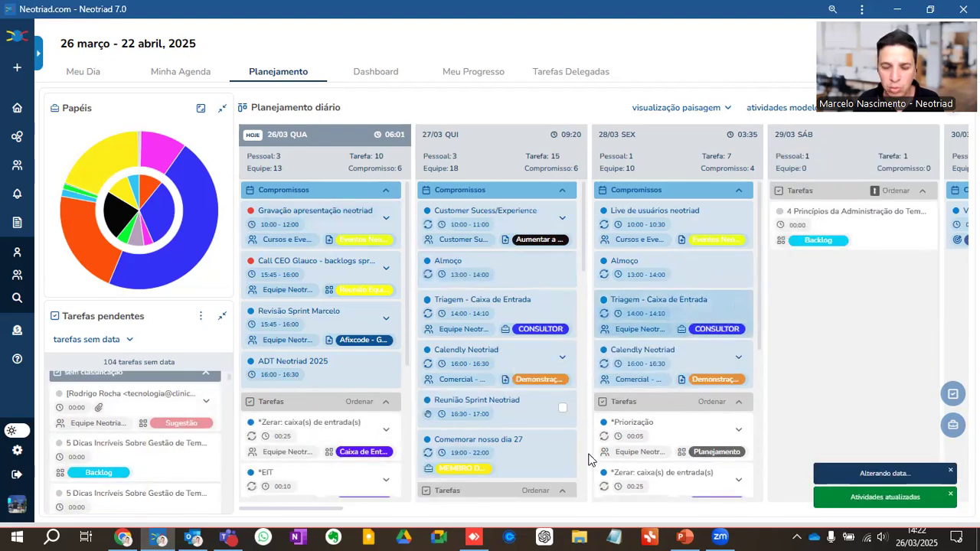
Step: Switch to the PowerPoint presentation and resume the slideshow from the Integrações e Compatibilidade slide
{"action": "left_click", "coordinate": [159, 537]}
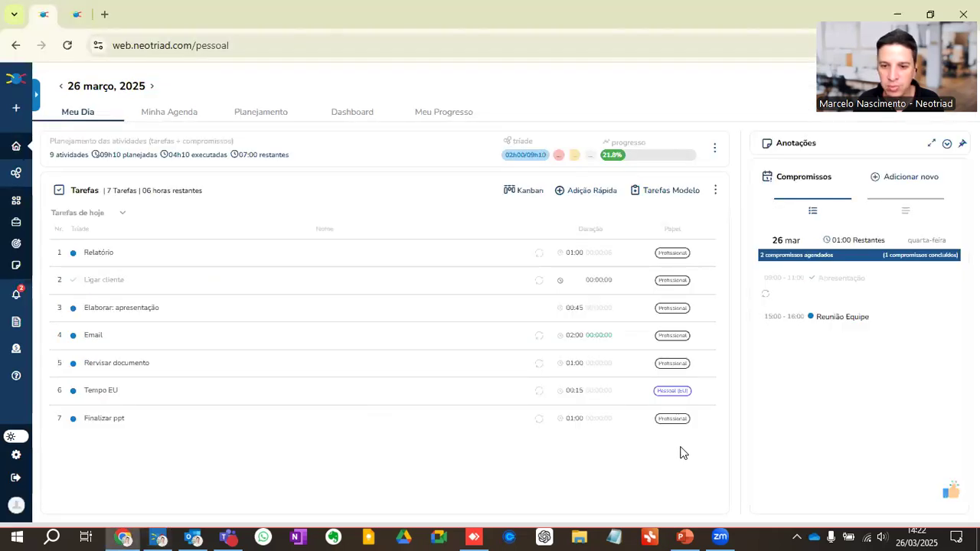
{"action": "left_click", "coordinate": [684, 536]}
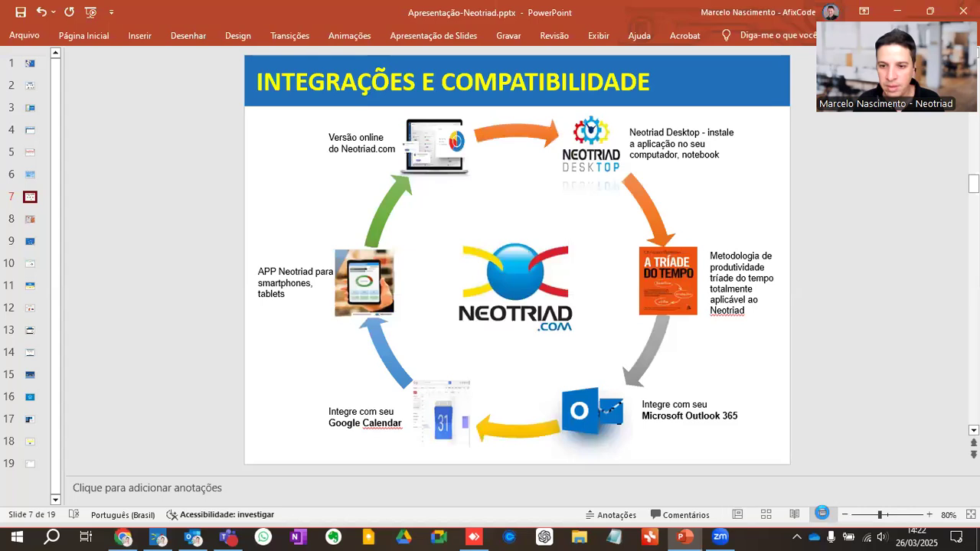
{"action": "left_click", "coordinate": [822, 514]}
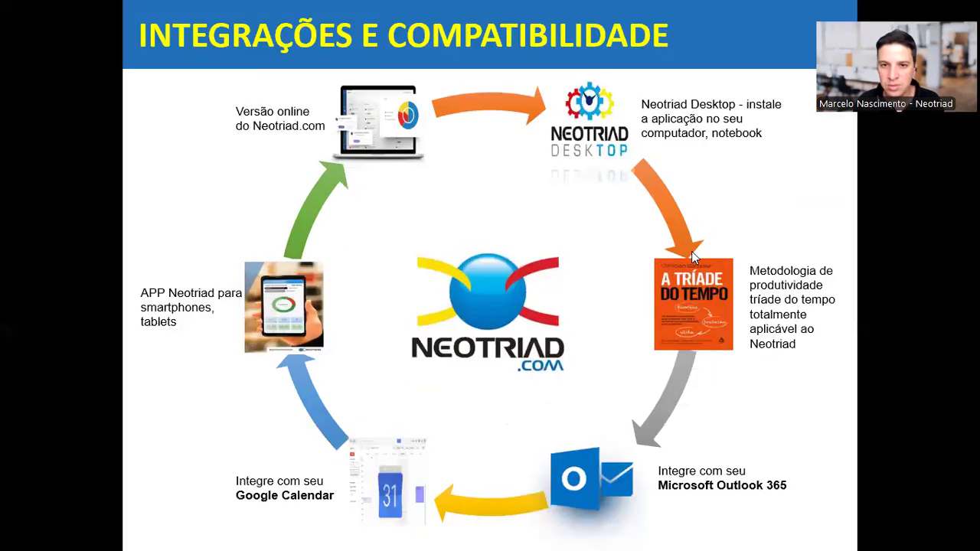
{"action": "left_click", "coordinate": [690, 297]}
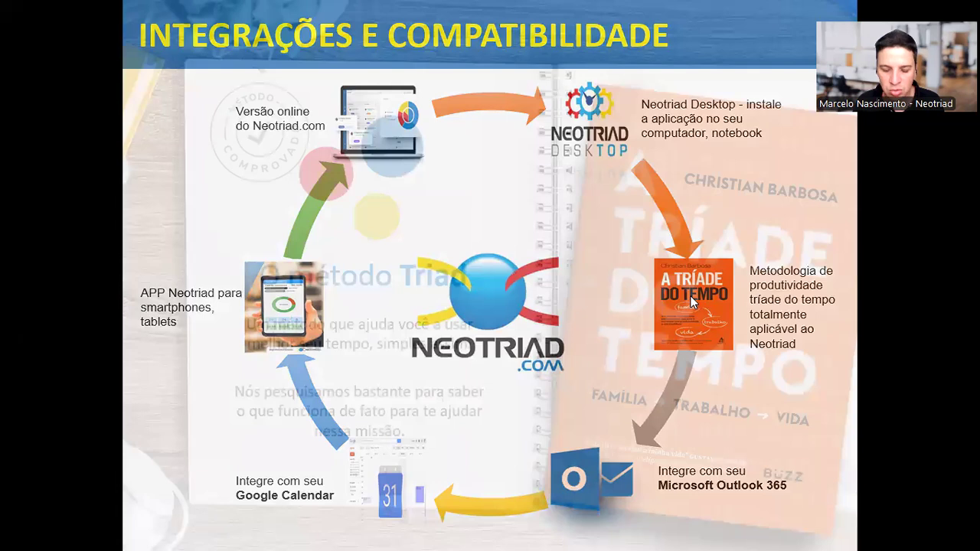
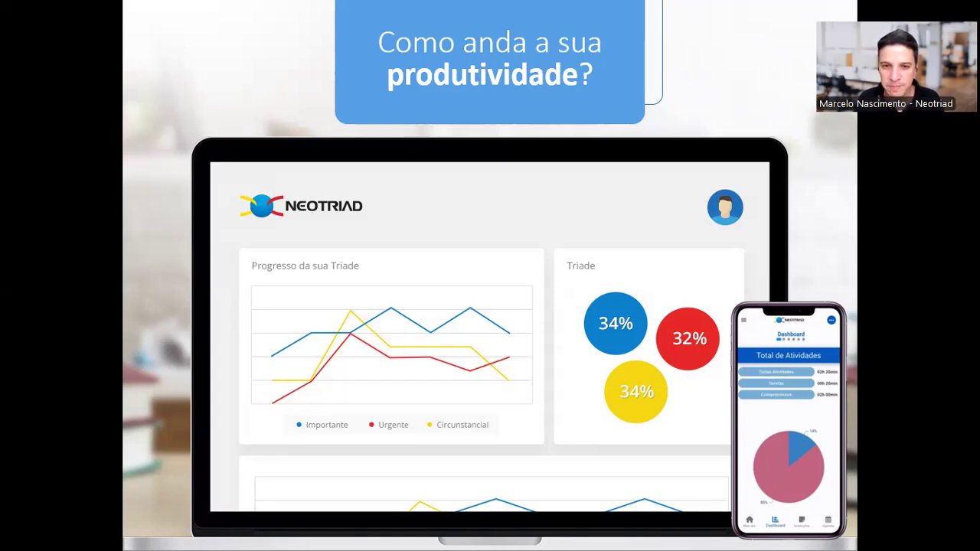
Step: Advance the slideshow to the 4 dicas para melhorar o uso do seu Neotriad slide and end the slideshow
{"action": "key", "text": "Right"}
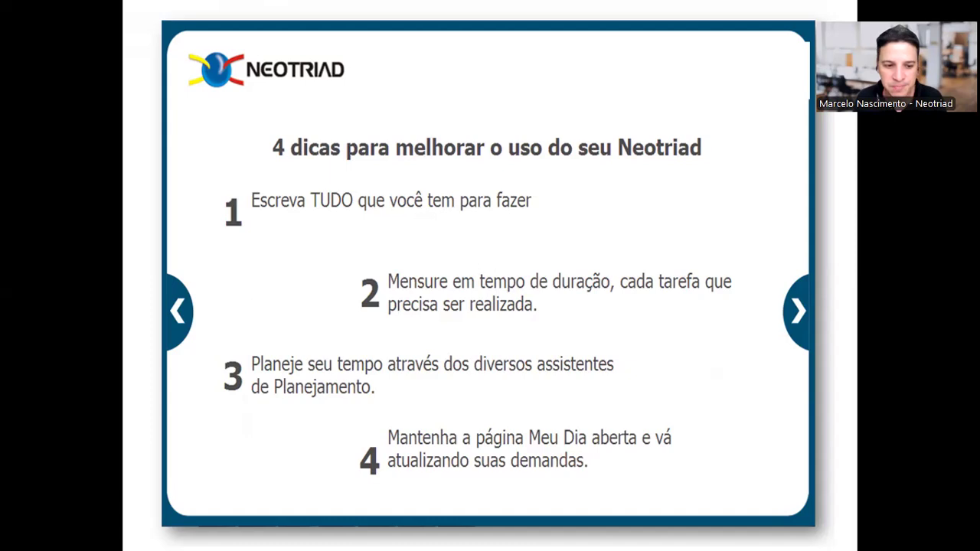
{"action": "key", "text": "Escape"}
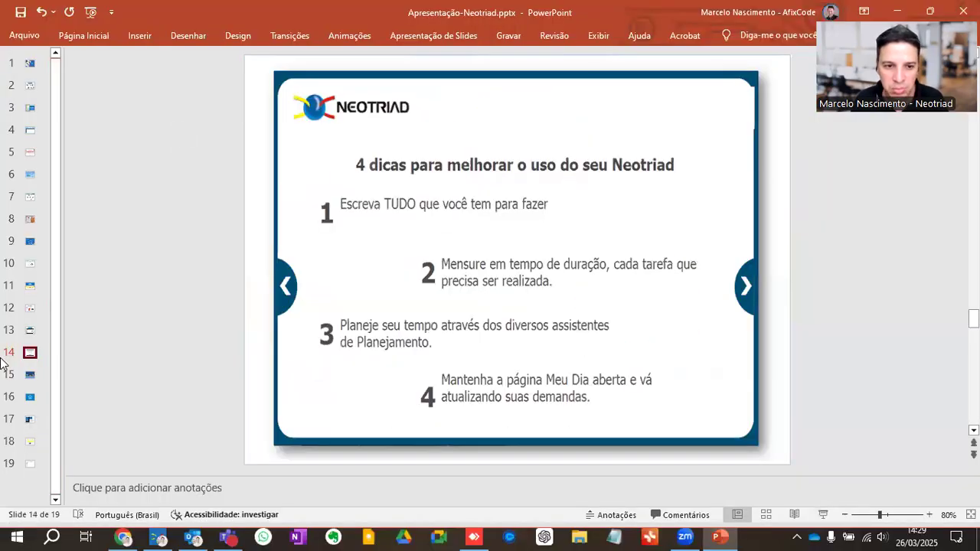
Step: Return to the browser, open Meu Dia, and preview the new task, appointment and note creation forms before closing them
{"action": "left_click", "coordinate": [127, 535]}
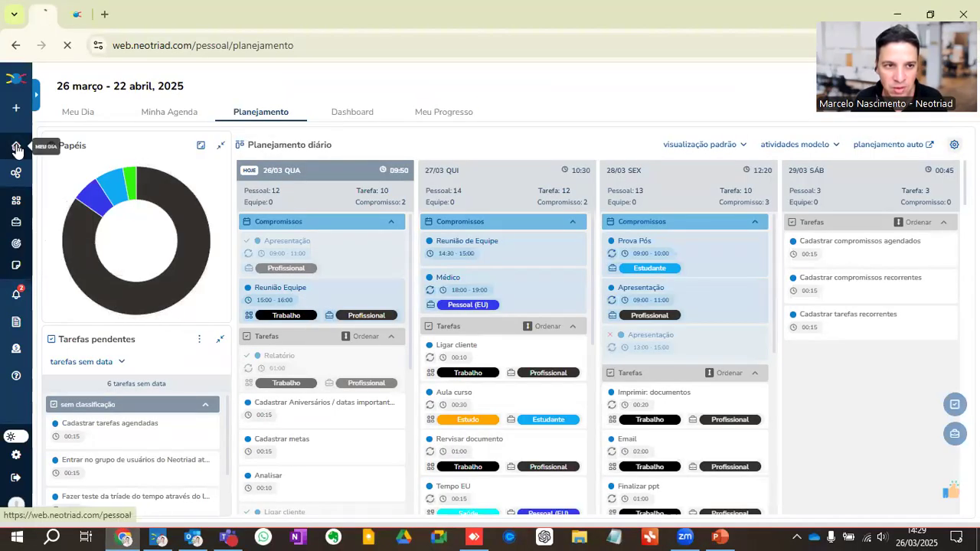
{"action": "left_click", "coordinate": [16, 146]}
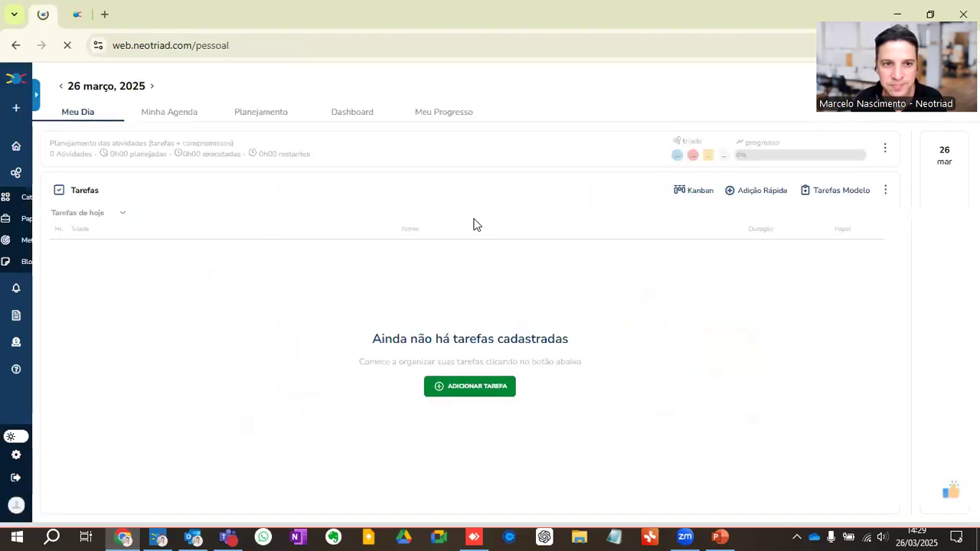
{"action": "left_click", "coordinate": [15, 108]}
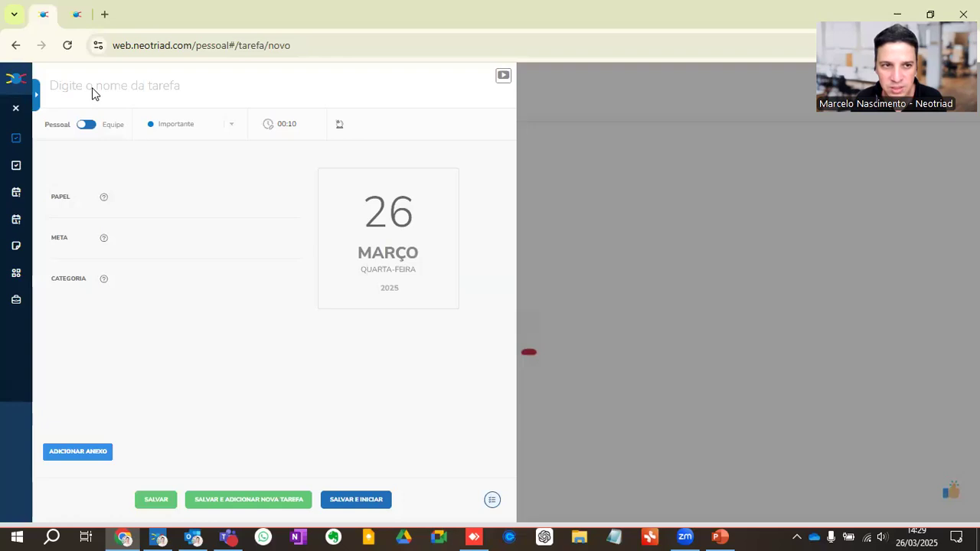
{"action": "left_click", "coordinate": [16, 192]}
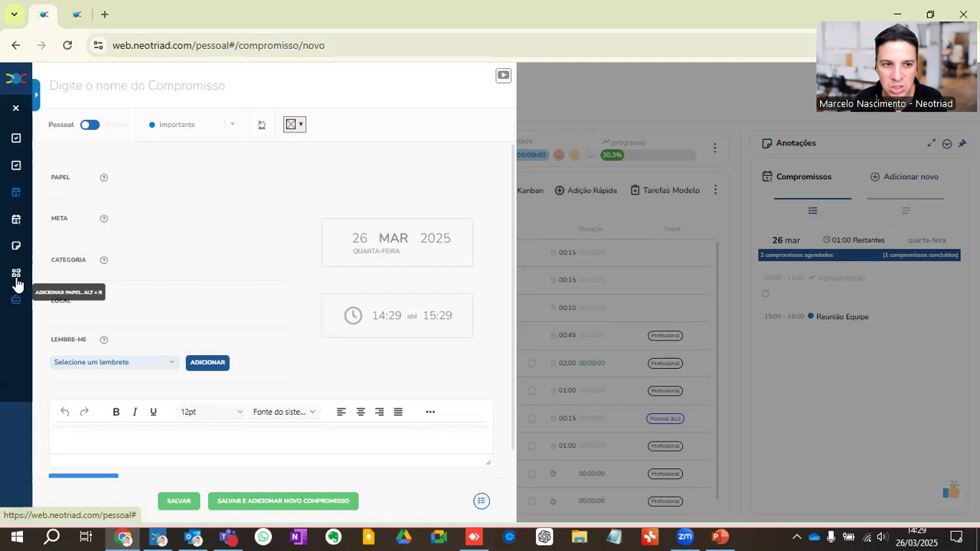
{"action": "left_click", "coordinate": [16, 247]}
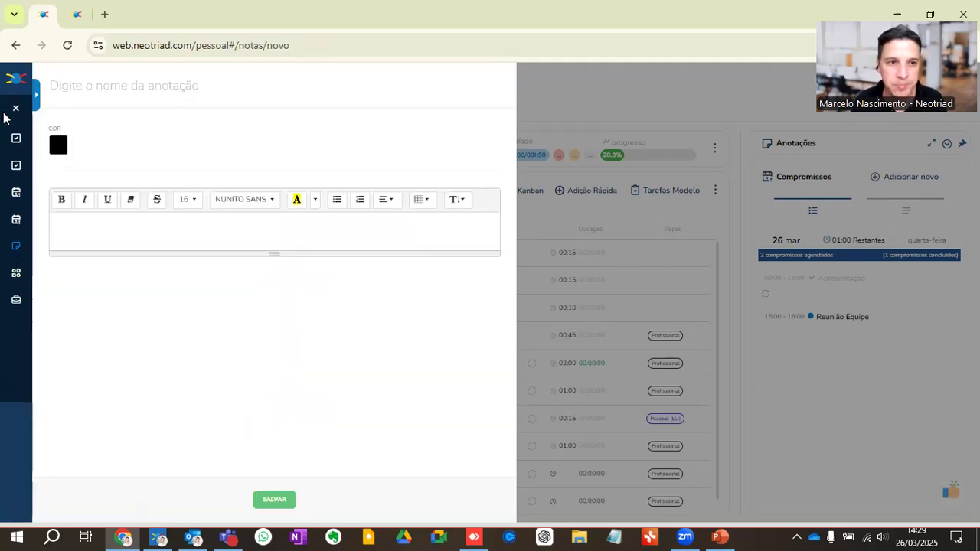
{"action": "left_click", "coordinate": [14, 110]}
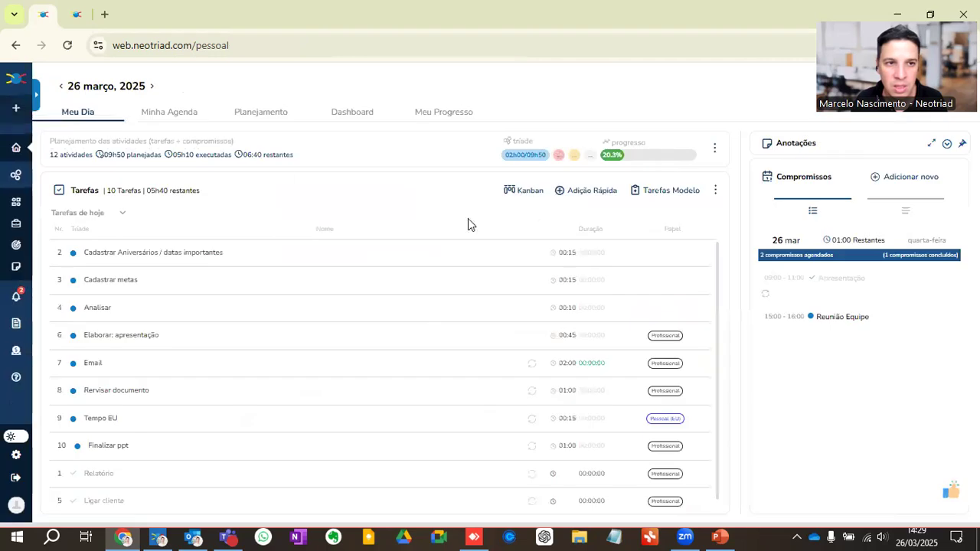
Step: Quick-add a task named TAREFA IMPORTANTE with Importante priority and 00:15 duration
{"action": "left_click", "coordinate": [586, 193]}
{"action": "left_click", "coordinate": [423, 243]}
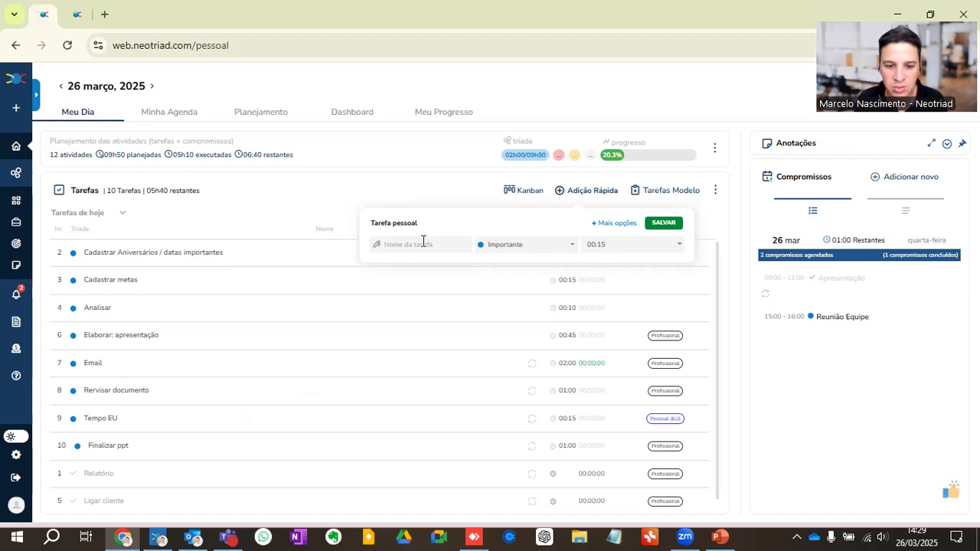
{"action": "type", "text": "TAREFA"}
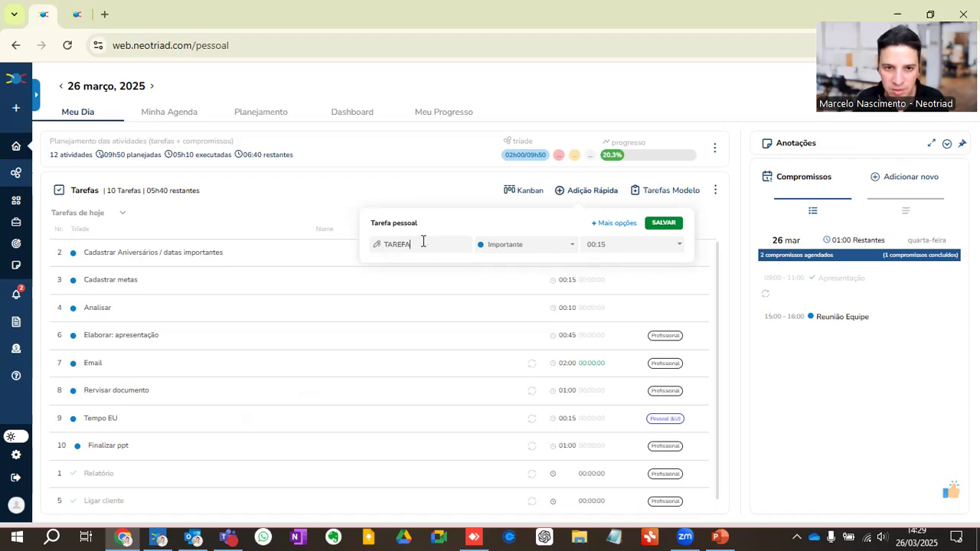
{"action": "type", "text": " IMPORTANTE"}
{"action": "key", "text": "Return"}
Step: Quick-add a task named TAREFA URGENTE with Urgente priority
{"action": "type", "text": "TAREFA URGENTE"}
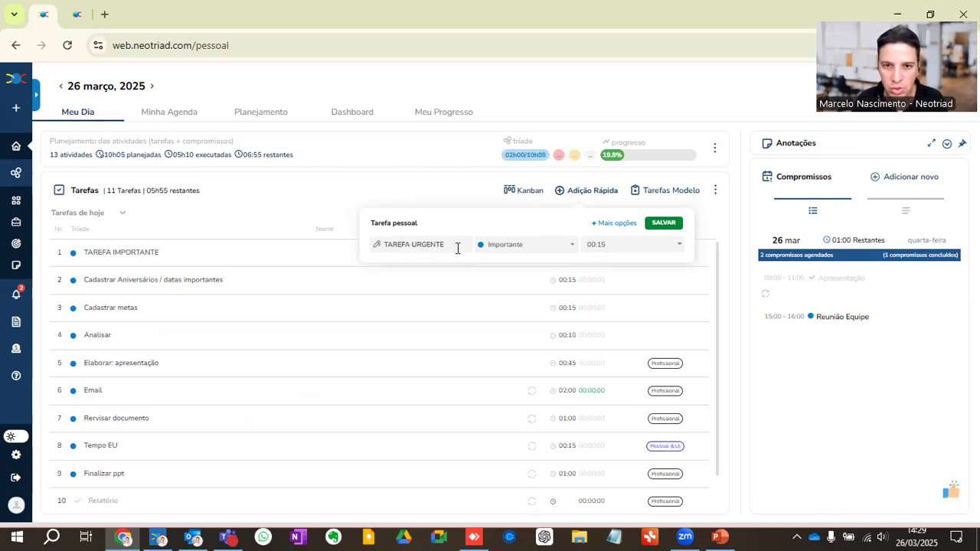
{"action": "left_click", "coordinate": [482, 246]}
{"action": "left_click", "coordinate": [494, 282]}
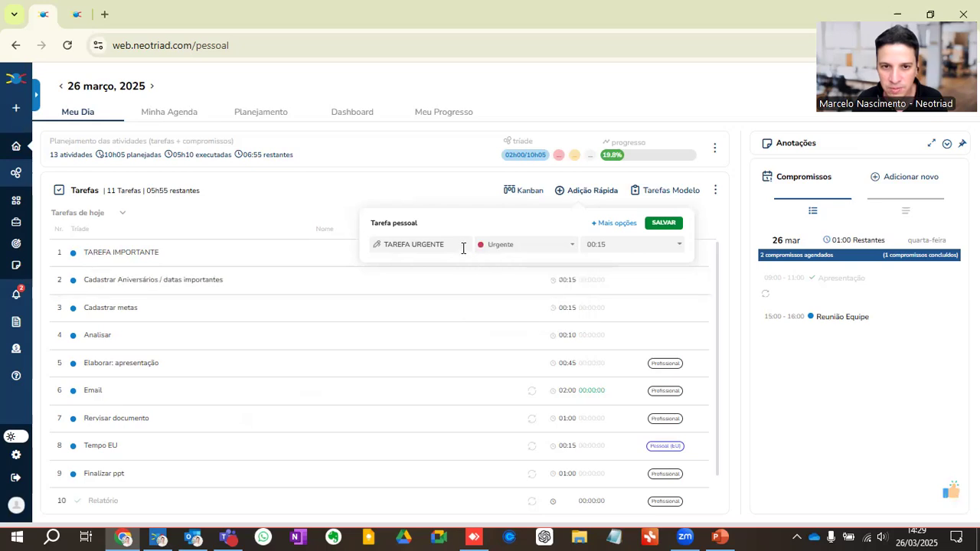
{"action": "key", "text": "Return"}
Step: Quick-add a task named TAREFA CIRCUNSTANCIAL with Circunstancial priority and save it
{"action": "type", "text": "TAREFA C"}
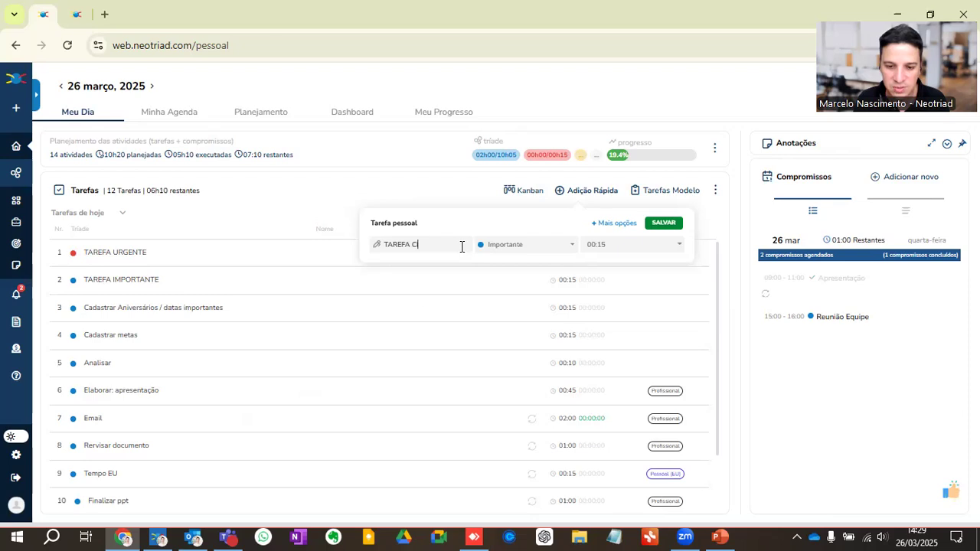
{"action": "type", "text": "IRCUNSTANCIAL"}
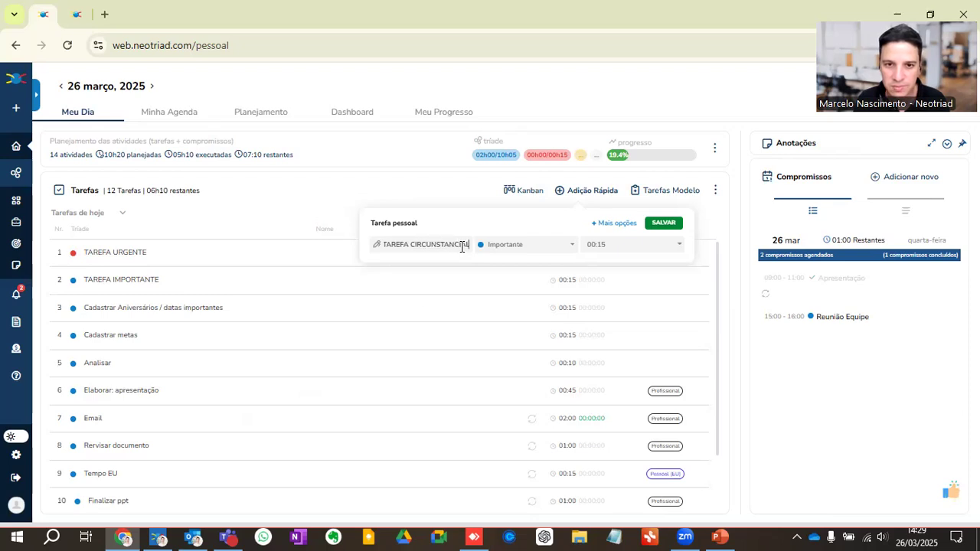
{"action": "left_click", "coordinate": [487, 242]}
{"action": "left_click", "coordinate": [504, 297]}
{"action": "left_click", "coordinate": [664, 225]}
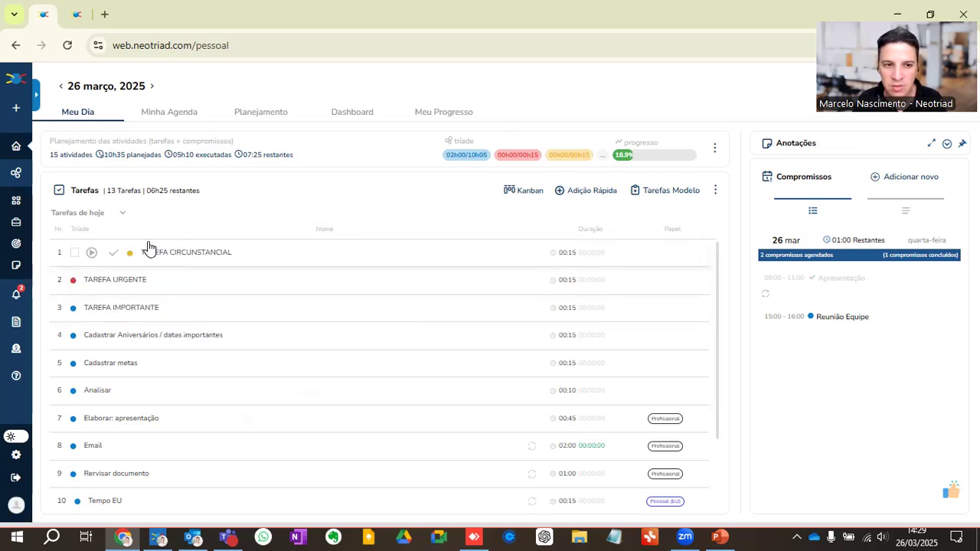
Step: Reorder the list so TAREFA URGENTE is first, TAREFA IMPORTANTE second and TAREFA CIRCUNSTANCIAL third
{"action": "left_click_drag", "start_coordinate": [114, 282], "coordinate": [158, 232]}
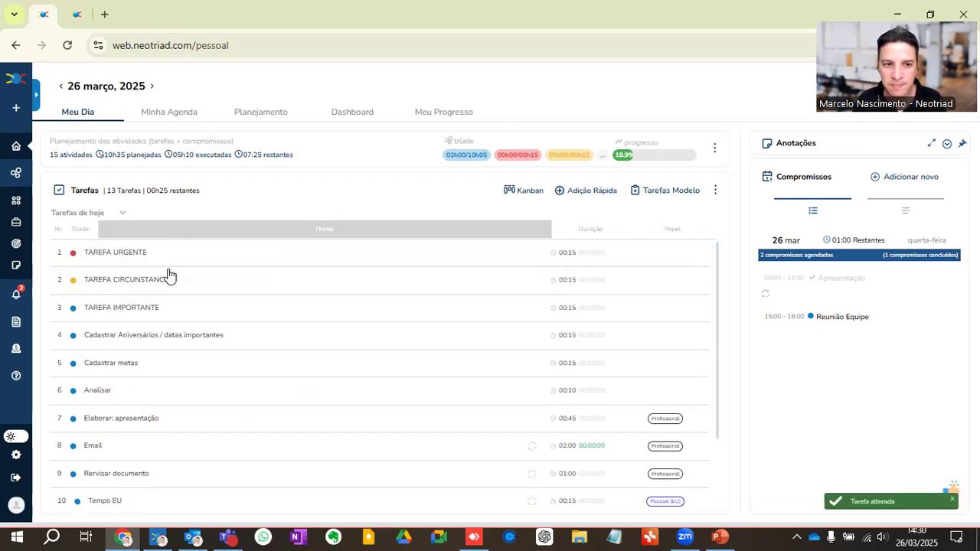
{"action": "left_click_drag", "start_coordinate": [175, 315], "coordinate": [132, 290]}
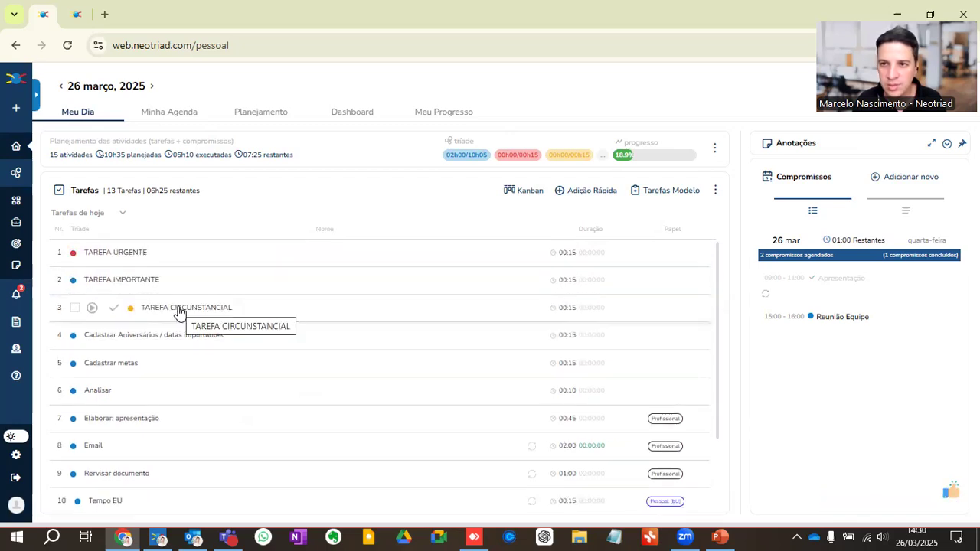
Step: Open TAREFA URGENTE and add a checklist with items A, B, C and D
{"action": "left_click", "coordinate": [176, 258]}
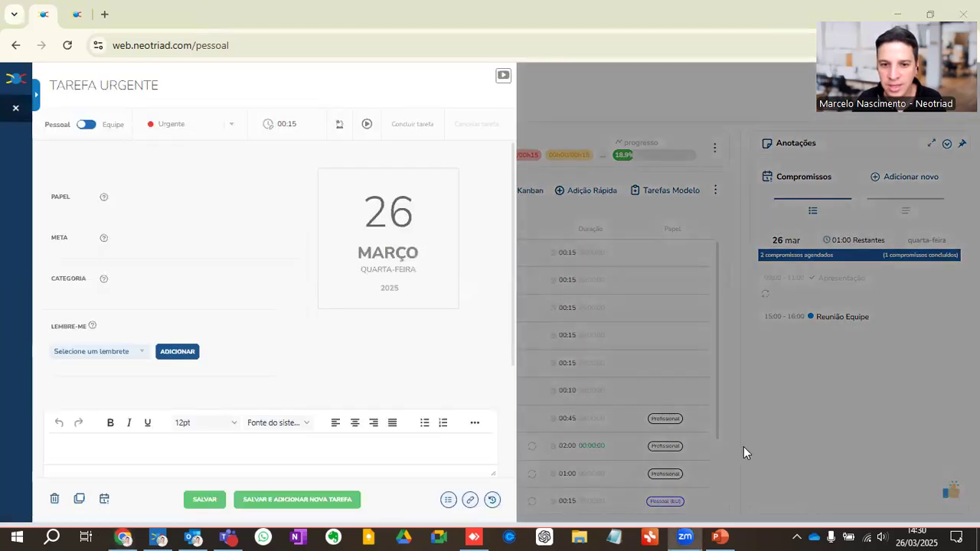
{"action": "left_click", "coordinate": [449, 500]}
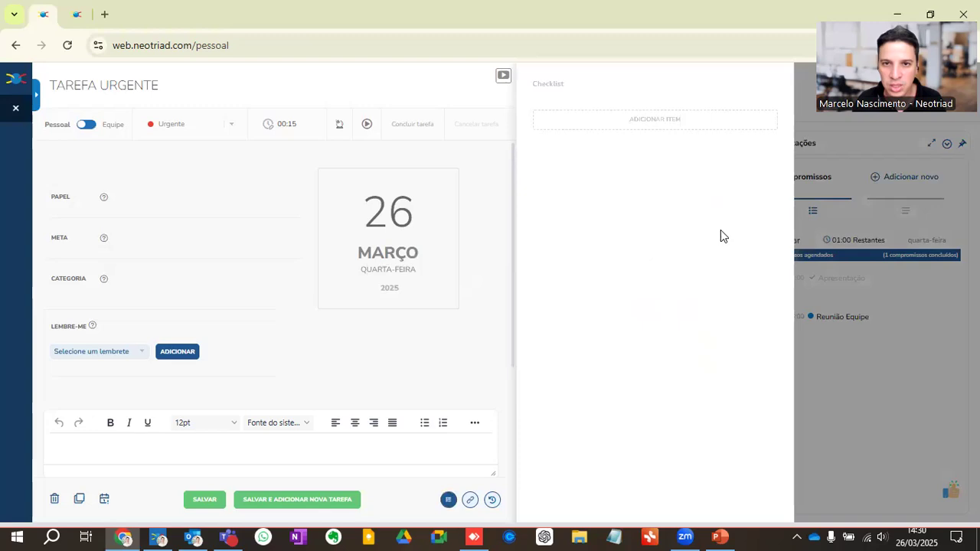
{"action": "left_click", "coordinate": [583, 116]}
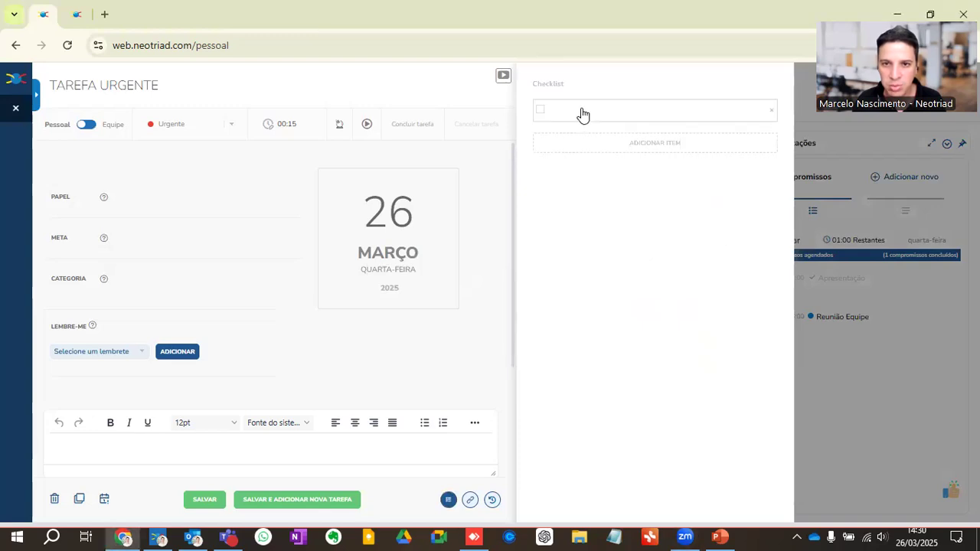
{"action": "type", "text": "A"}
{"action": "key", "text": "Return"}
{"action": "type", "text": "B"}
{"action": "key", "text": "Return"}
{"action": "type", "text": "C"}
{"action": "key", "text": "Return"}
{"action": "type", "text": "D"}
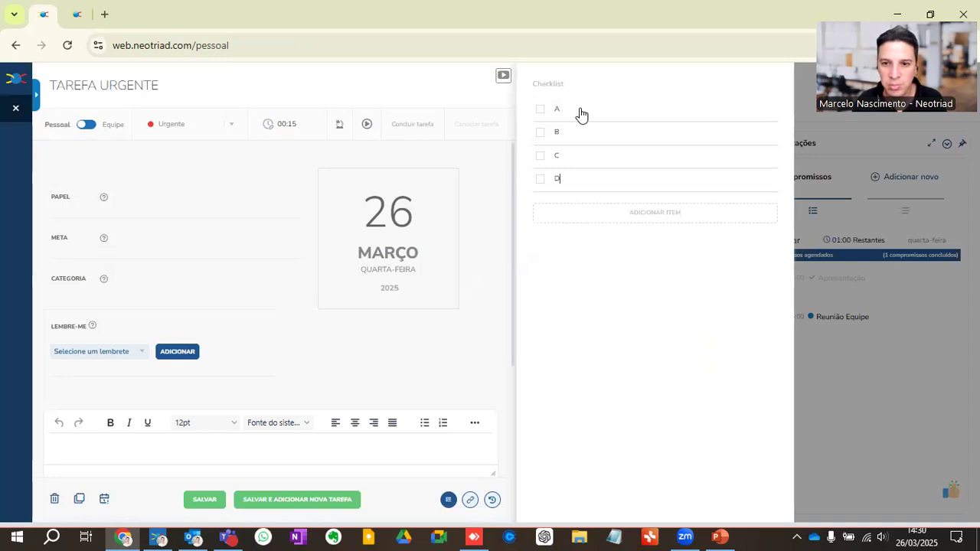
Step: Set the urgent task's deadline (Prazo final) to 28/03/2025
{"action": "mouse_move", "coordinate": [397, 340]}
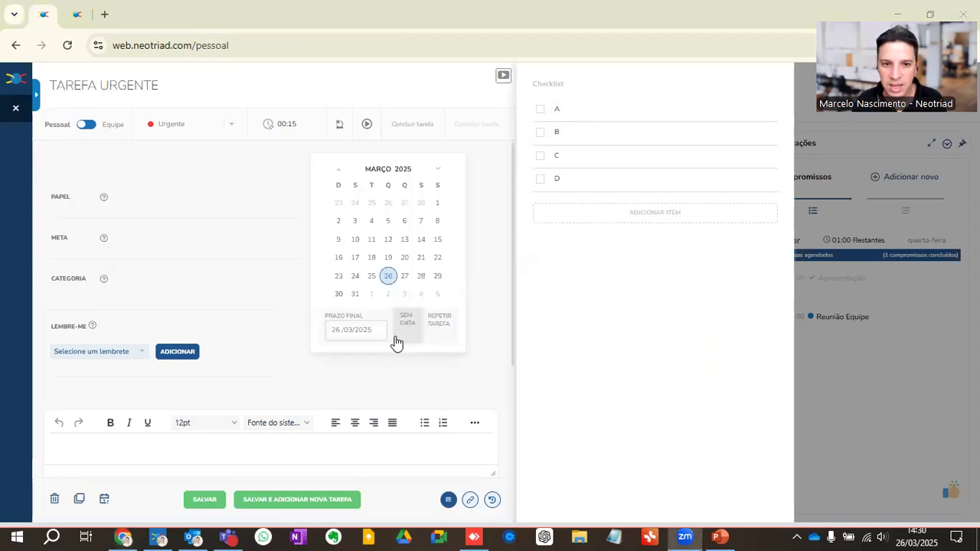
{"action": "left_click", "coordinate": [362, 331]}
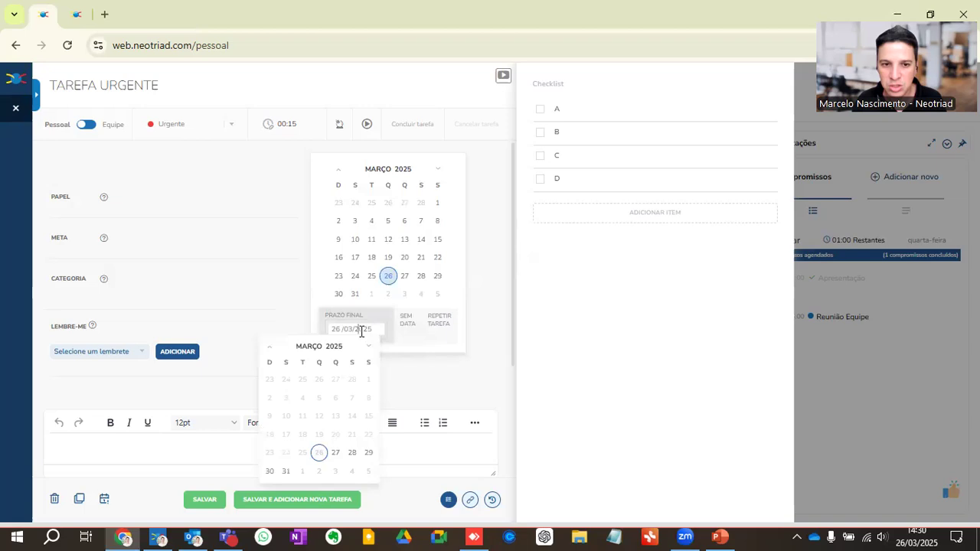
{"action": "left_click", "coordinate": [350, 458]}
{"action": "mouse_move", "coordinate": [389, 273]}
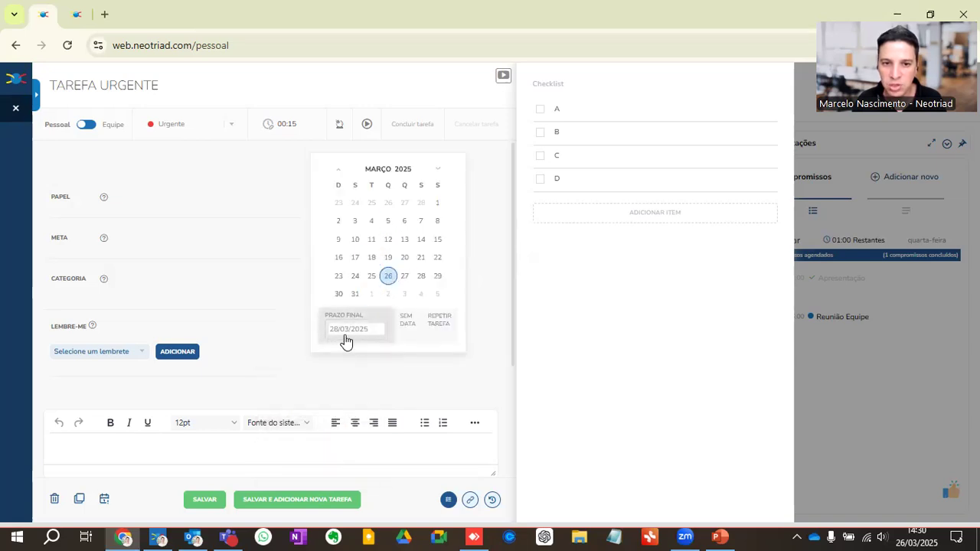
{"action": "left_click", "coordinate": [441, 322]}
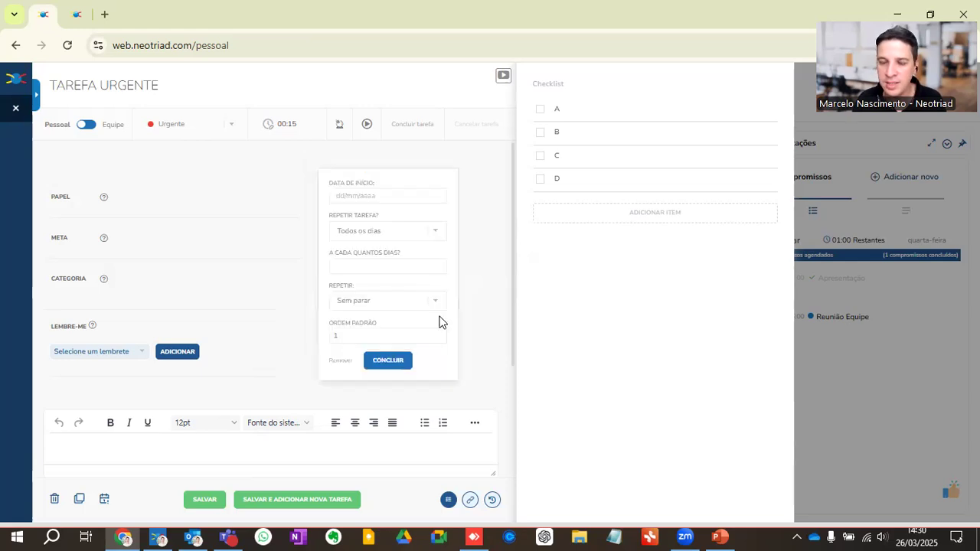
{"action": "left_click", "coordinate": [341, 361]}
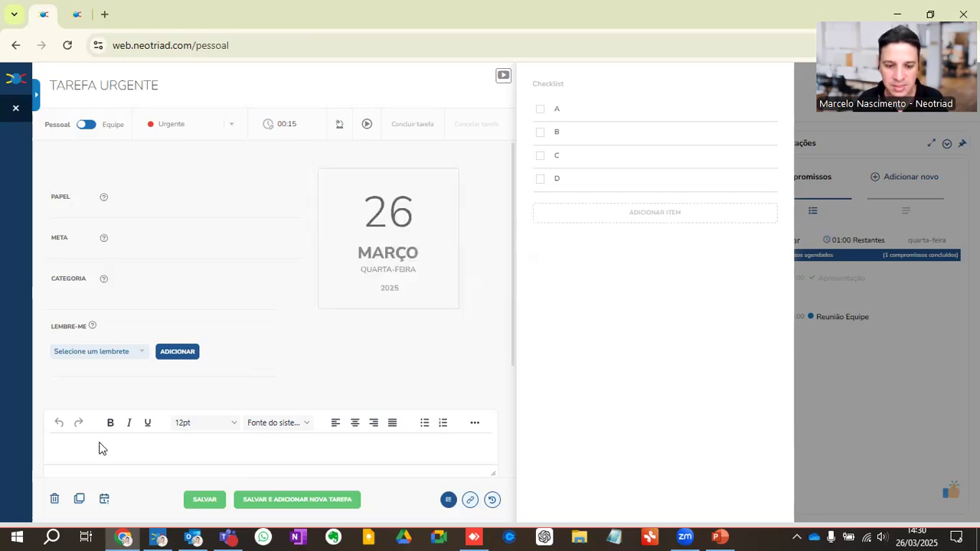
Step: Enter Descrição: in the urgent task's description, review its sharing and history panels, and save the task
{"action": "type", "text": "Descrição:"}
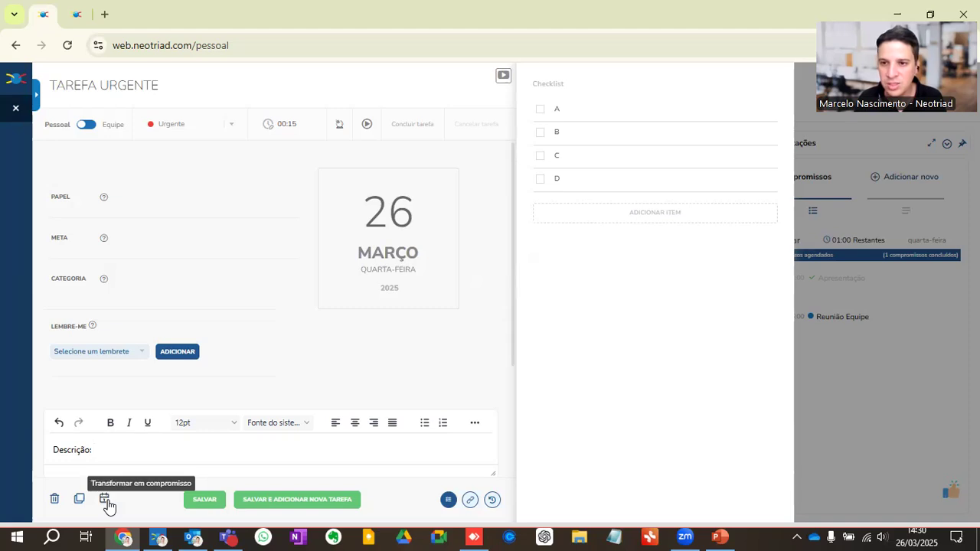
{"action": "left_click", "coordinate": [451, 506]}
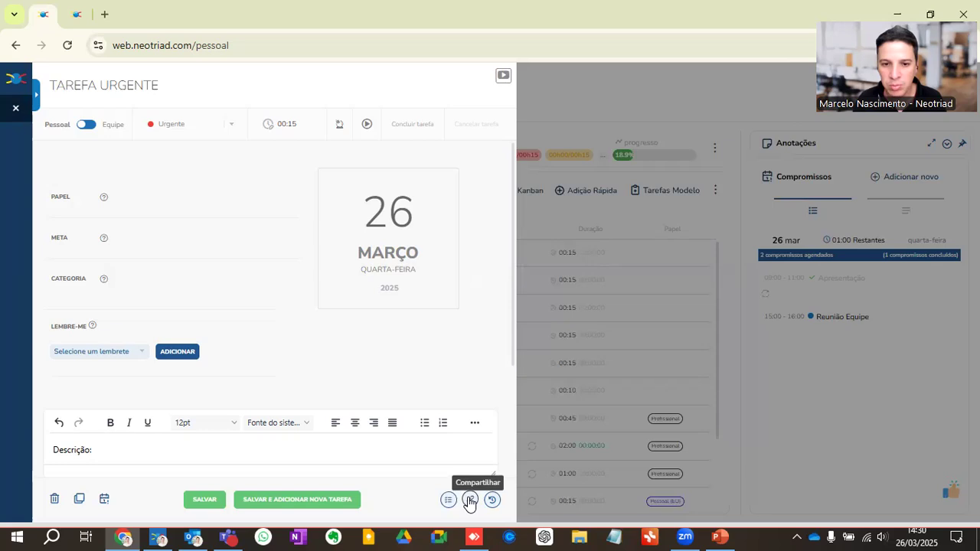
{"action": "left_click", "coordinate": [470, 501]}
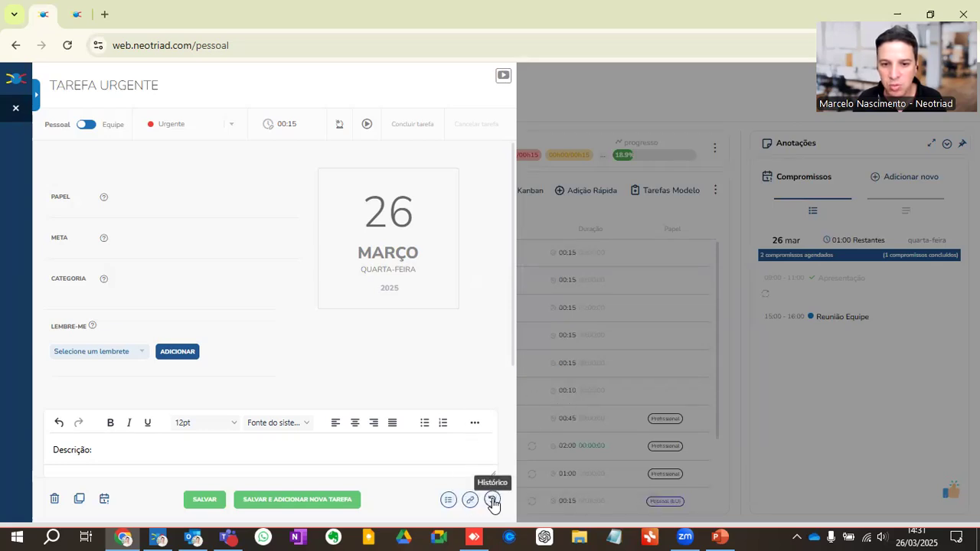
{"action": "left_click", "coordinate": [492, 502]}
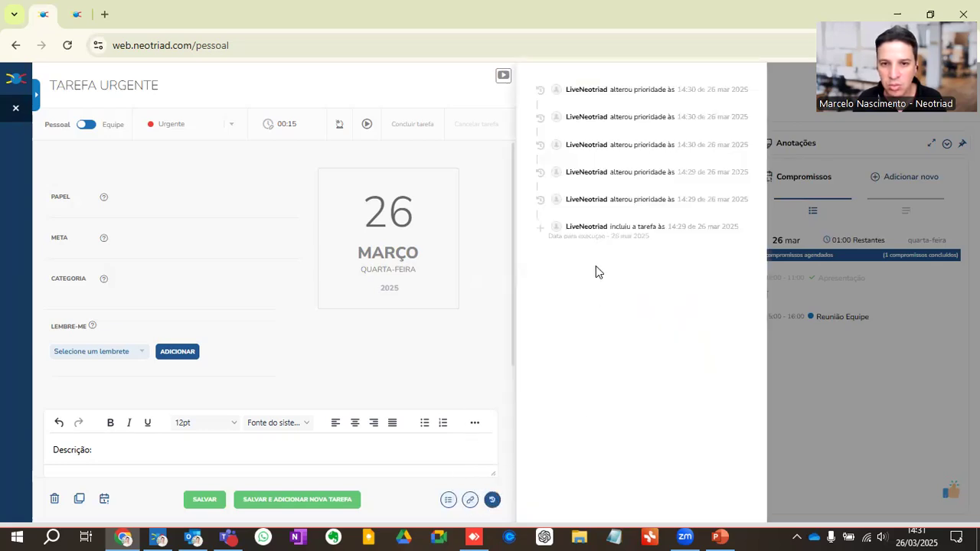
{"action": "left_click", "coordinate": [493, 501]}
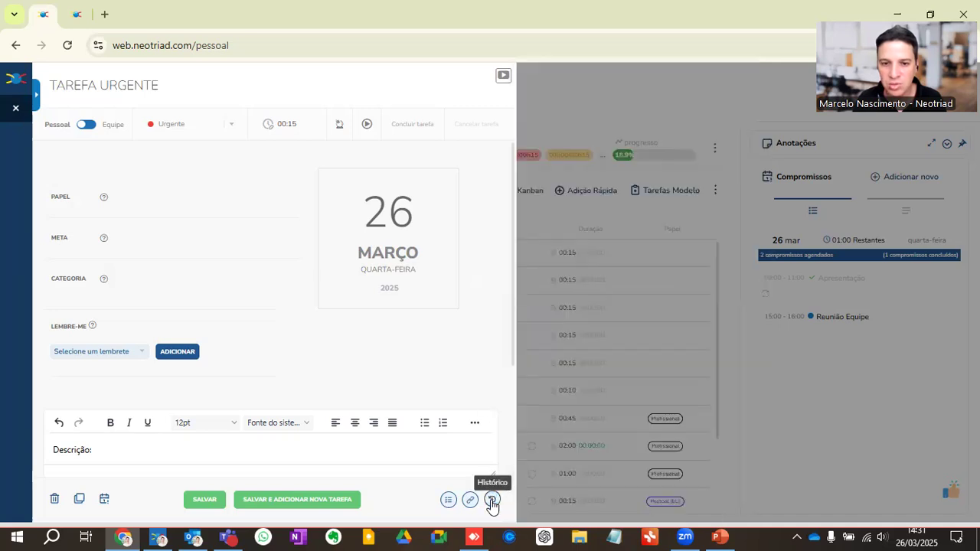
{"action": "left_click", "coordinate": [200, 503]}
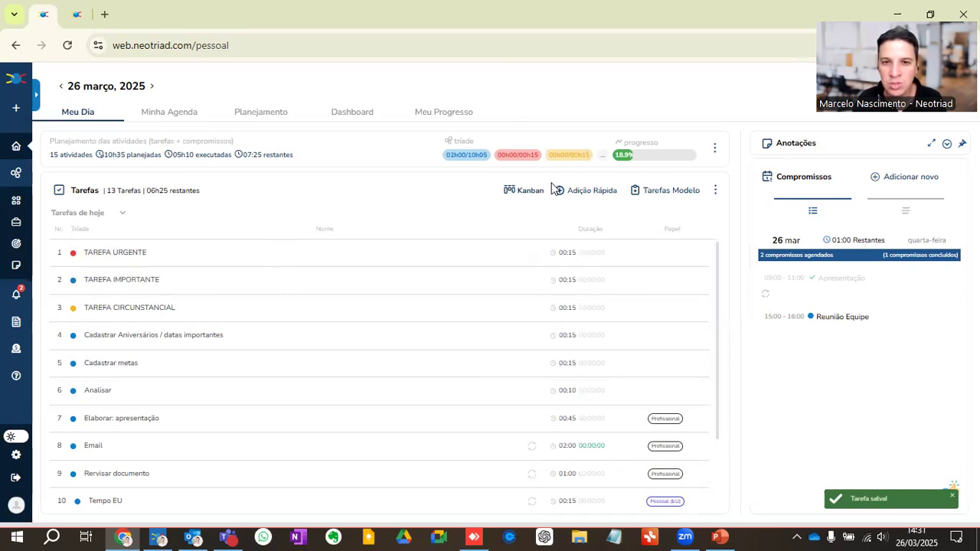
Step: Switch to the Kanban view and start TAREFA URGENTE, then TAREFA IMPORTANTE, by moving each into Em execução
{"action": "left_click", "coordinate": [515, 191]}
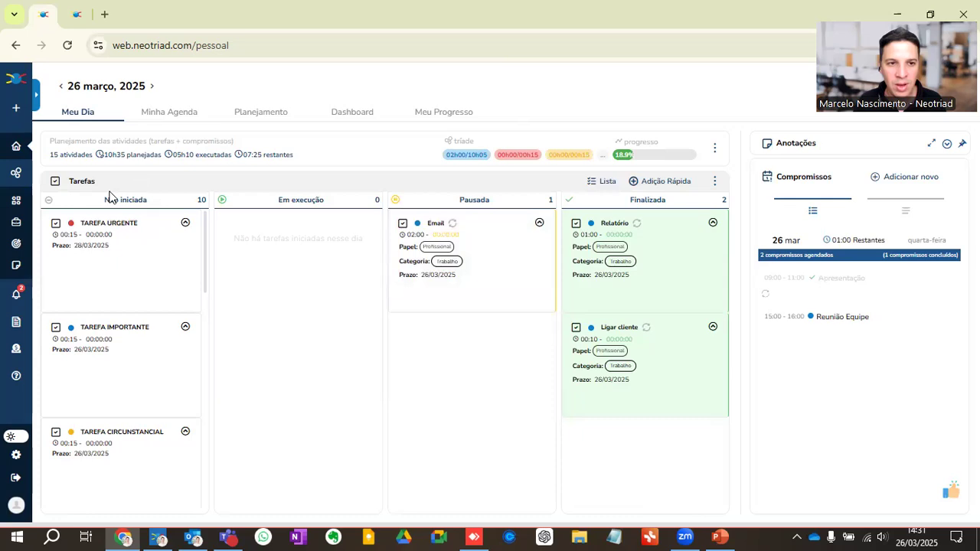
{"action": "left_click_drag", "start_coordinate": [94, 245], "coordinate": [283, 264]}
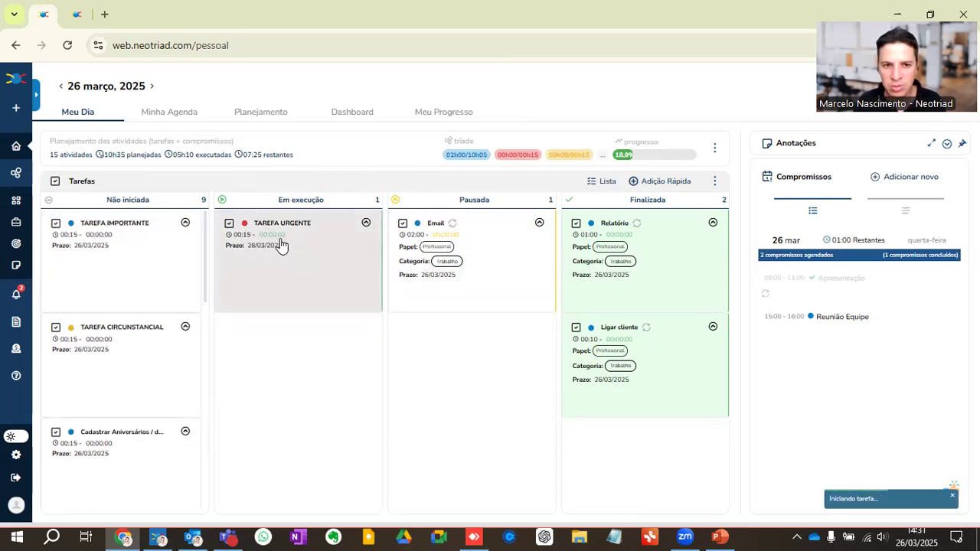
{"action": "left_click_drag", "start_coordinate": [100, 243], "coordinate": [289, 245]}
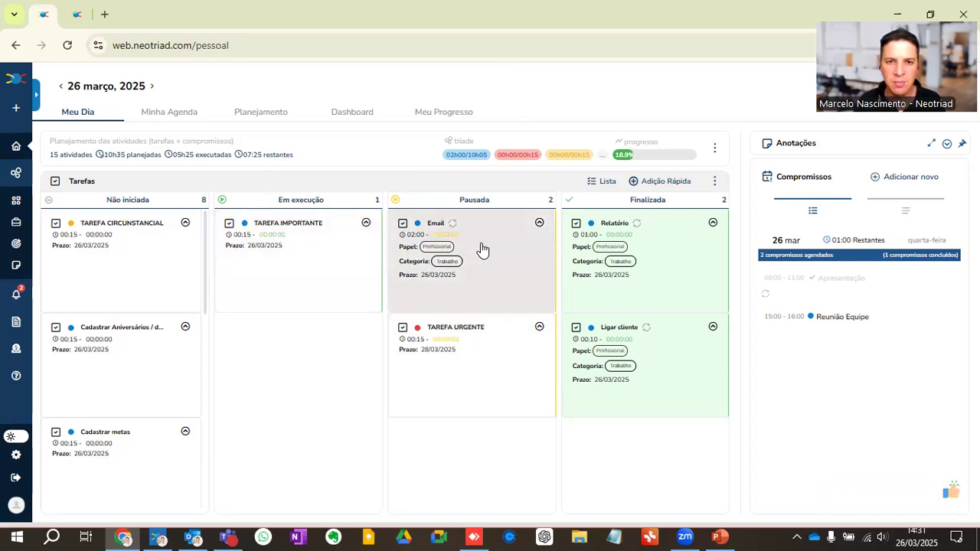
Step: Resume the Email task by moving it into Em execução, then move it back to Pausada
{"action": "left_click_drag", "start_coordinate": [482, 251], "coordinate": [316, 236]}
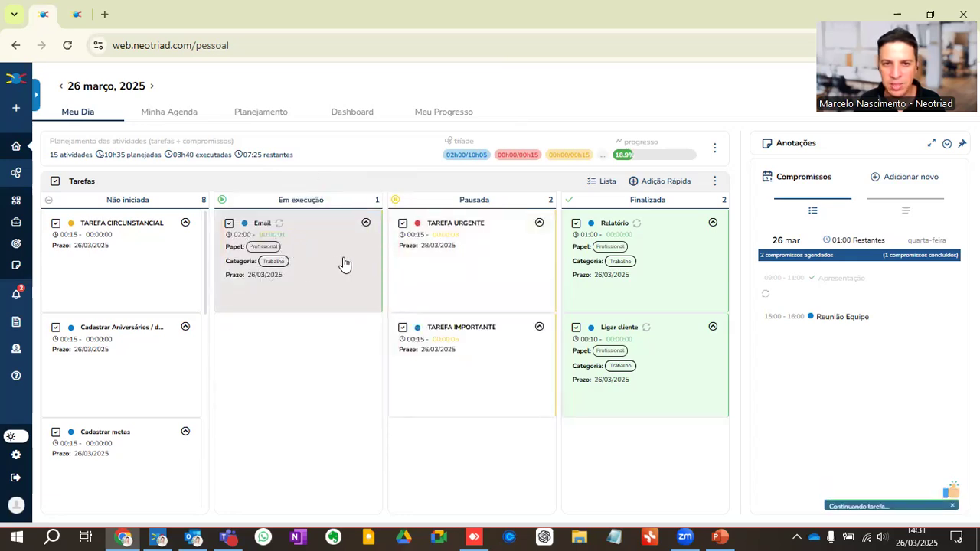
{"action": "left_click_drag", "start_coordinate": [289, 247], "coordinate": [438, 392]}
Step: Complete TAREFA IMPORTANTE and TAREFA CIRCUNSTANCIAL by moving both into the Finalizada column
{"action": "left_click_drag", "start_coordinate": [477, 441], "coordinate": [650, 375]}
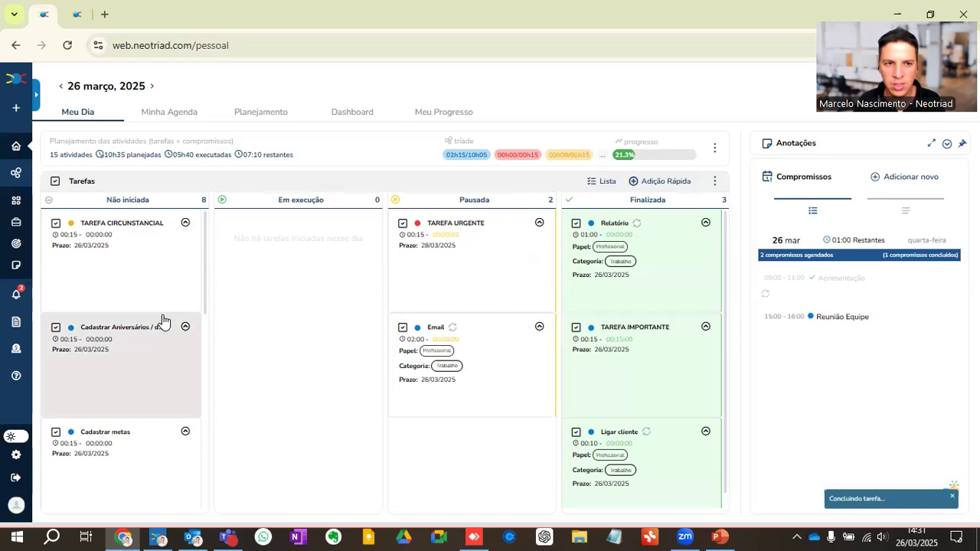
{"action": "left_click_drag", "start_coordinate": [116, 256], "coordinate": [624, 314]}
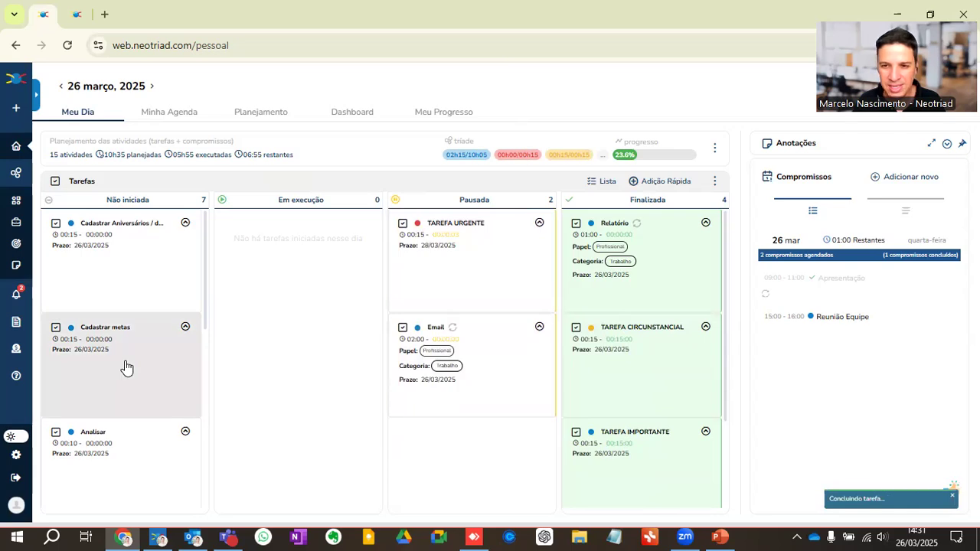
Step: Switch to PowerPoint and present the '4 dicas para melhorar o uso do seu Neotriad' slide, then leave the slideshow
{"action": "left_click", "coordinate": [719, 537]}
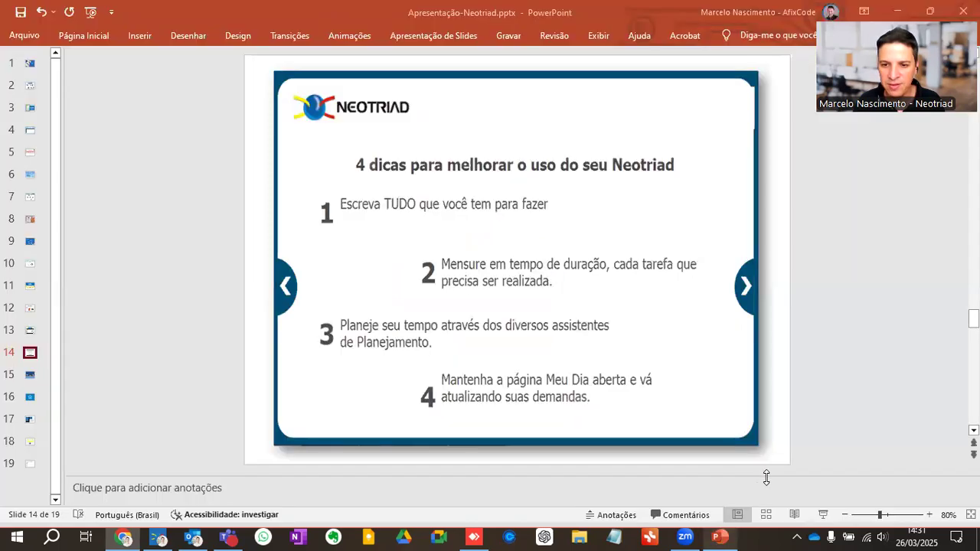
{"action": "left_click", "coordinate": [829, 516]}
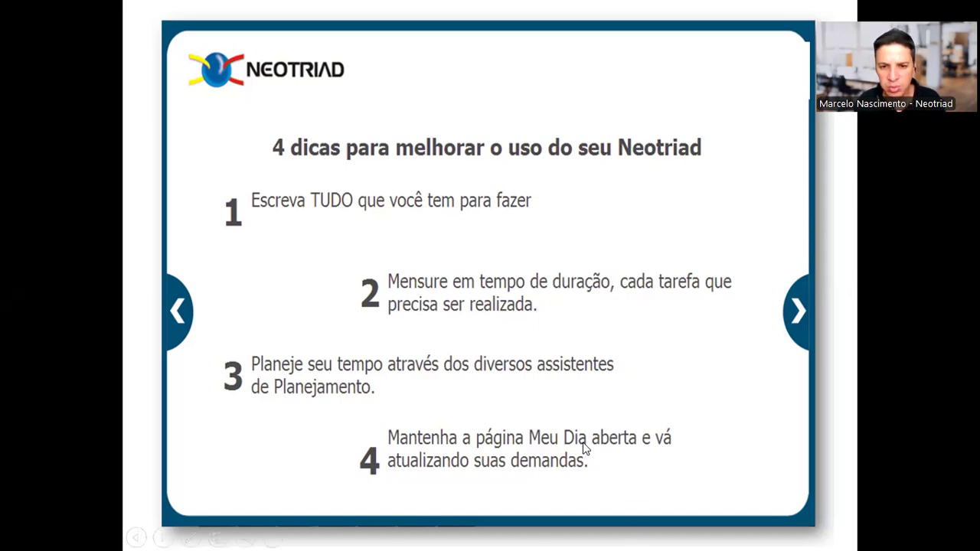
{"action": "key", "text": "Escape"}
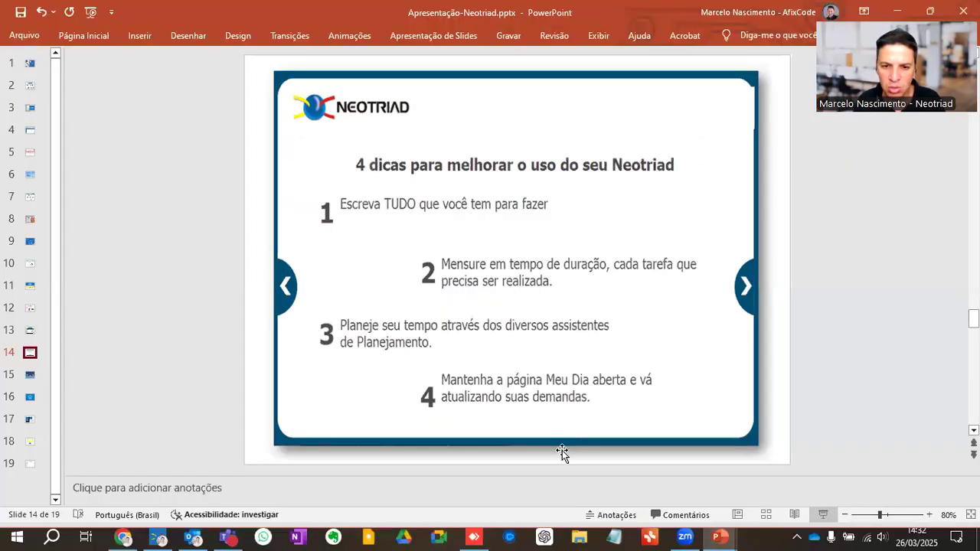
Step: Switch to the AnyDesk phone mirror and review the mobile app's Dashboard activity totals, chart and counters
{"action": "left_click", "coordinate": [490, 536]}
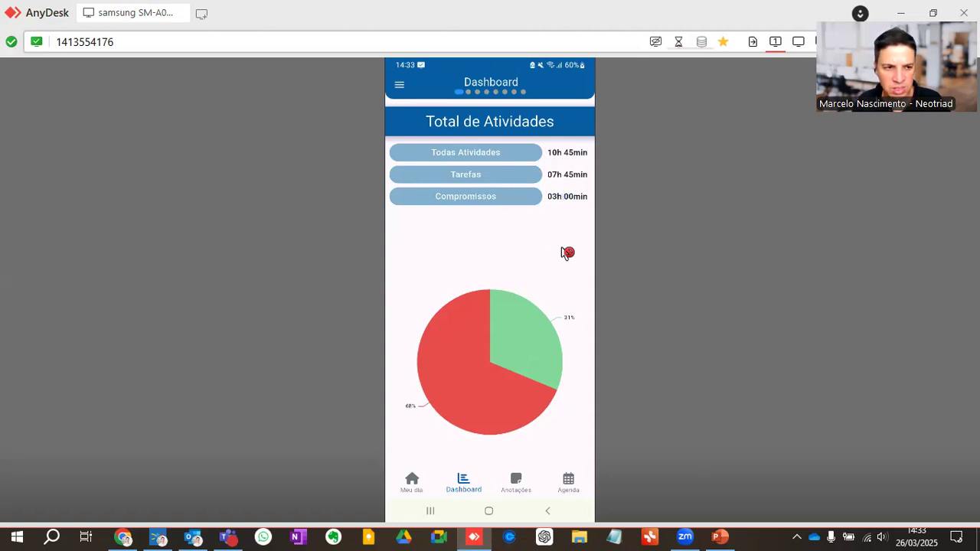
{"action": "scroll", "coordinate": [566, 252], "scroll_direction": "down", "scroll_amount": 5}
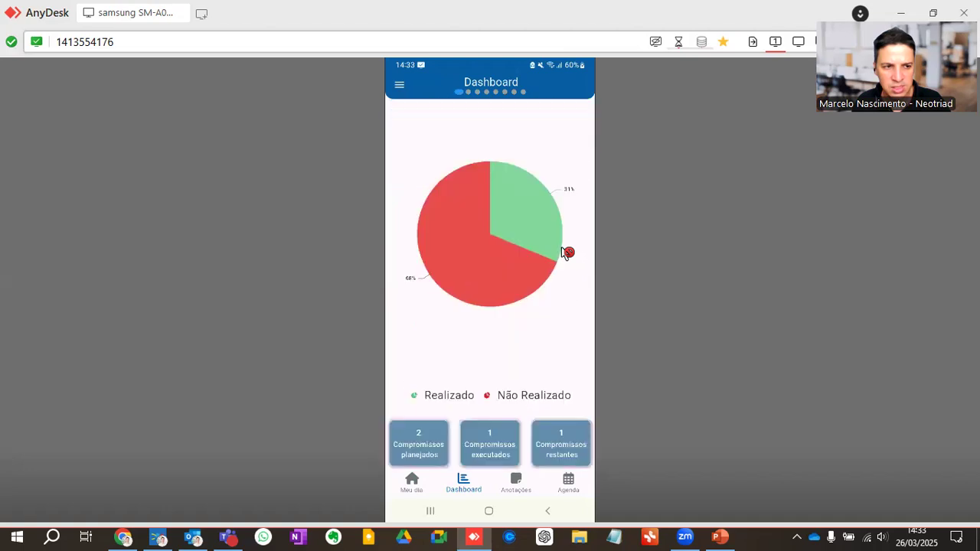
{"action": "scroll", "coordinate": [567, 253], "scroll_direction": "down", "scroll_amount": 3}
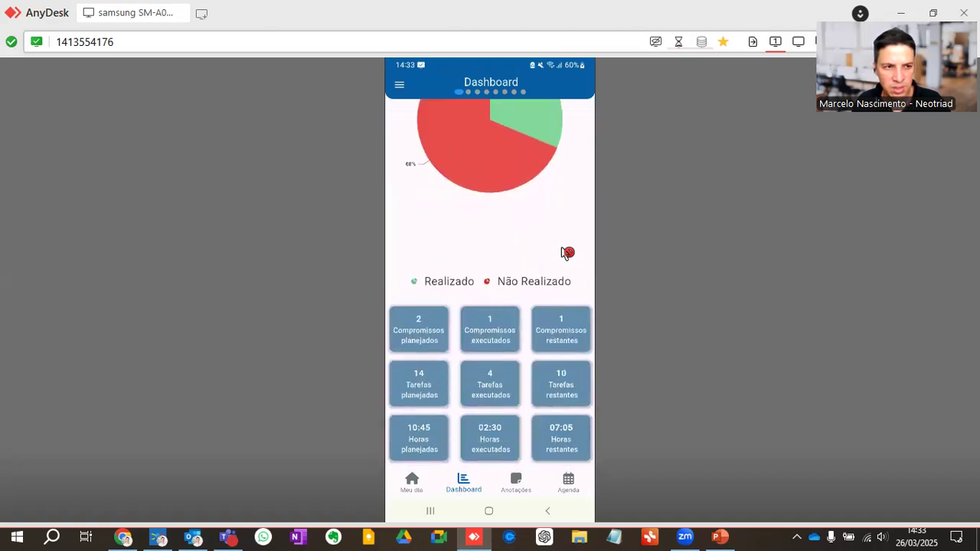
{"action": "scroll", "coordinate": [567, 253], "scroll_direction": "up", "scroll_amount": 8}
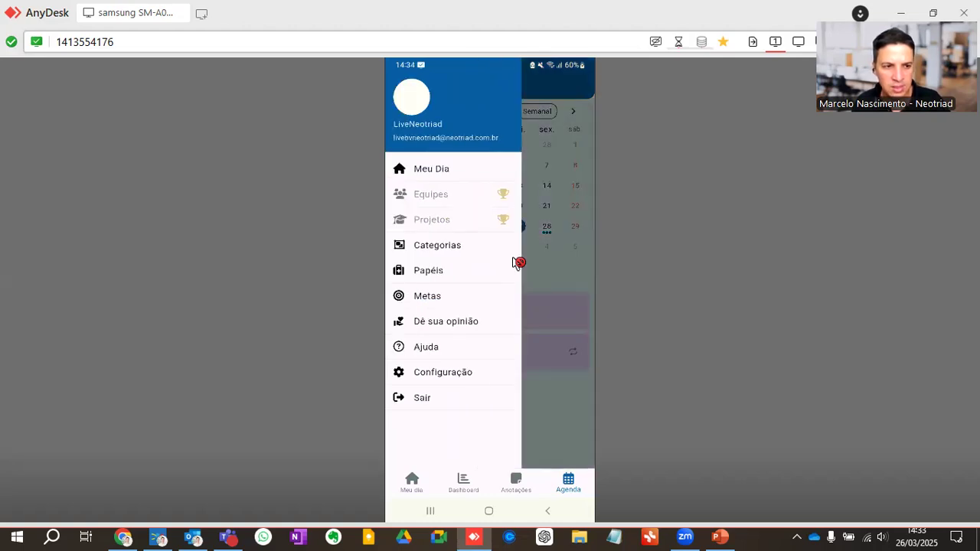
Step: Return to PowerPoint, resume the slideshow from the tips slide and advance to the next slide
{"action": "left_click", "coordinate": [720, 536]}
{"action": "left_click", "coordinate": [823, 515]}
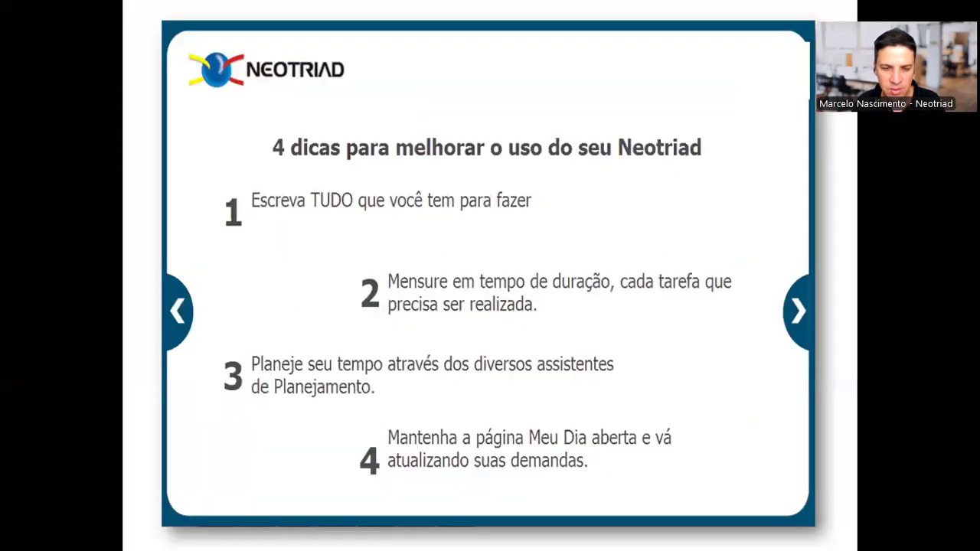
{"action": "key", "text": "Right"}
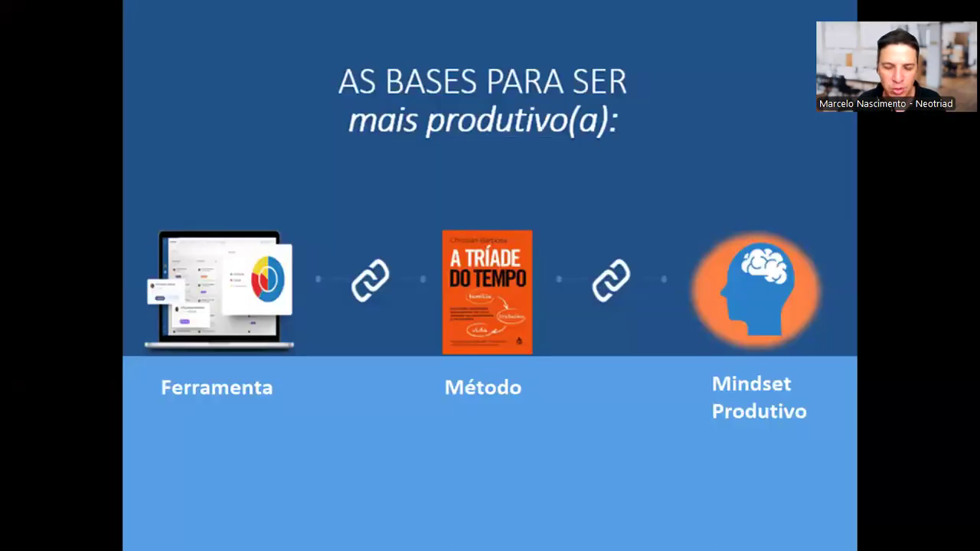